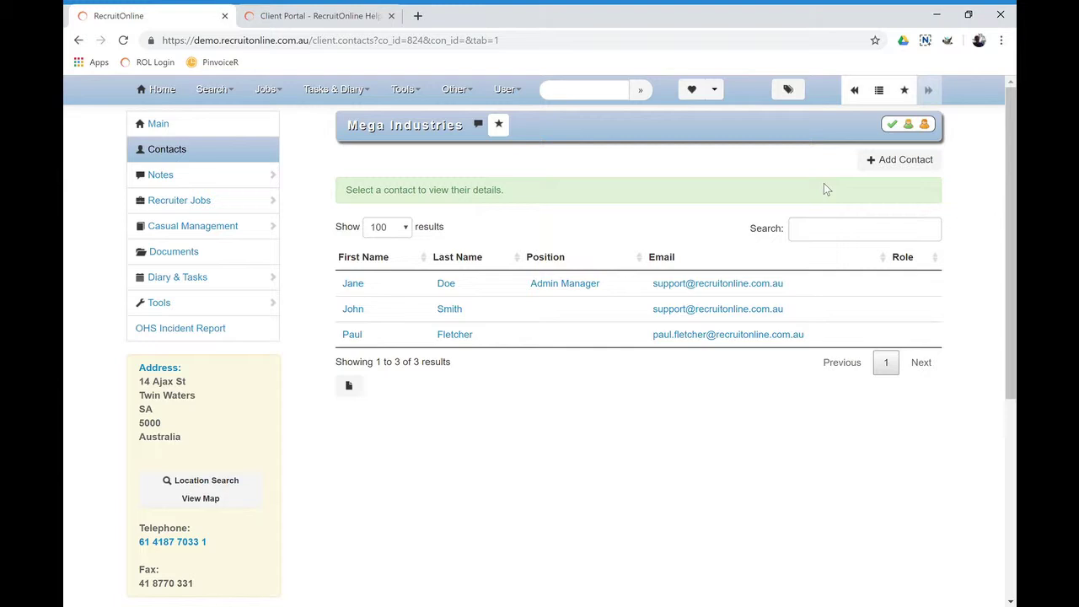
Return to the Mega Industries contacts and open the second contact's Edit Logon user name and password details
{"action": "left_click", "coordinate": [348, 17]}
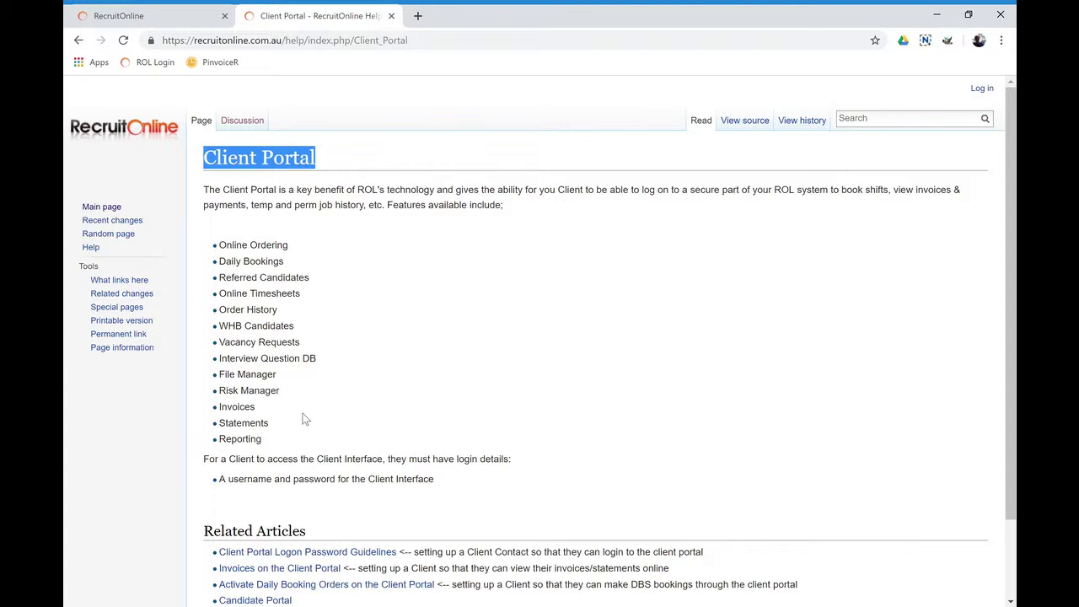
{"action": "left_click", "coordinate": [145, 17]}
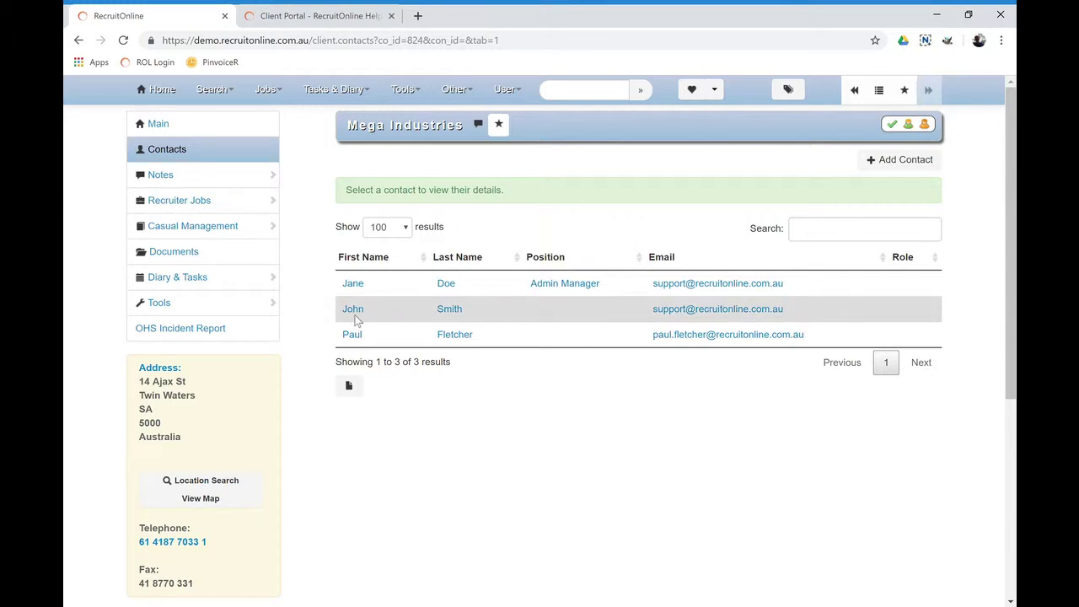
{"action": "left_click", "coordinate": [353, 309]}
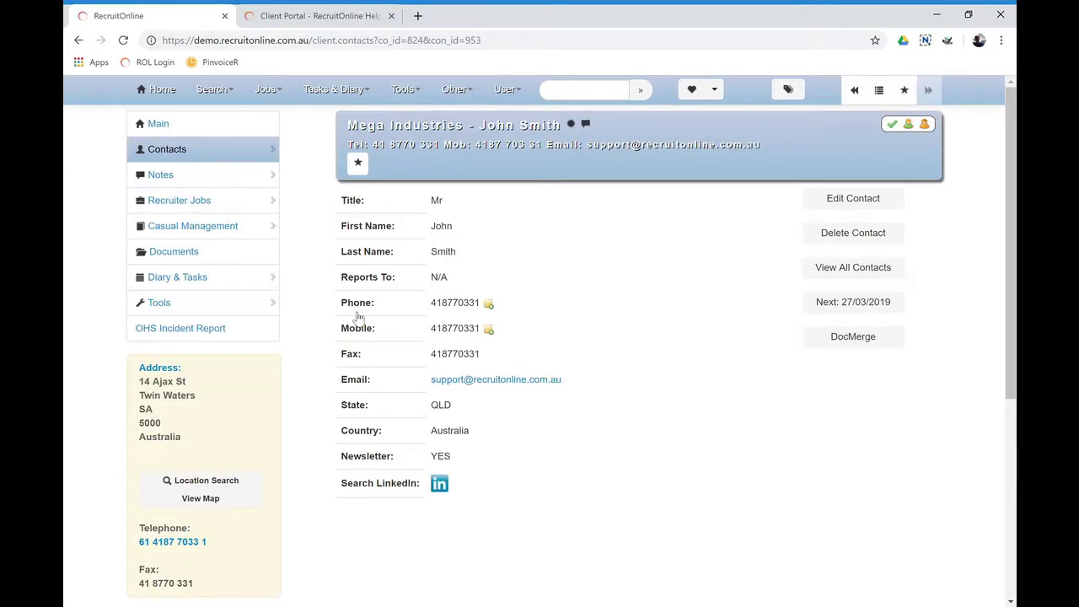
{"action": "mouse_move", "coordinate": [225, 159]}
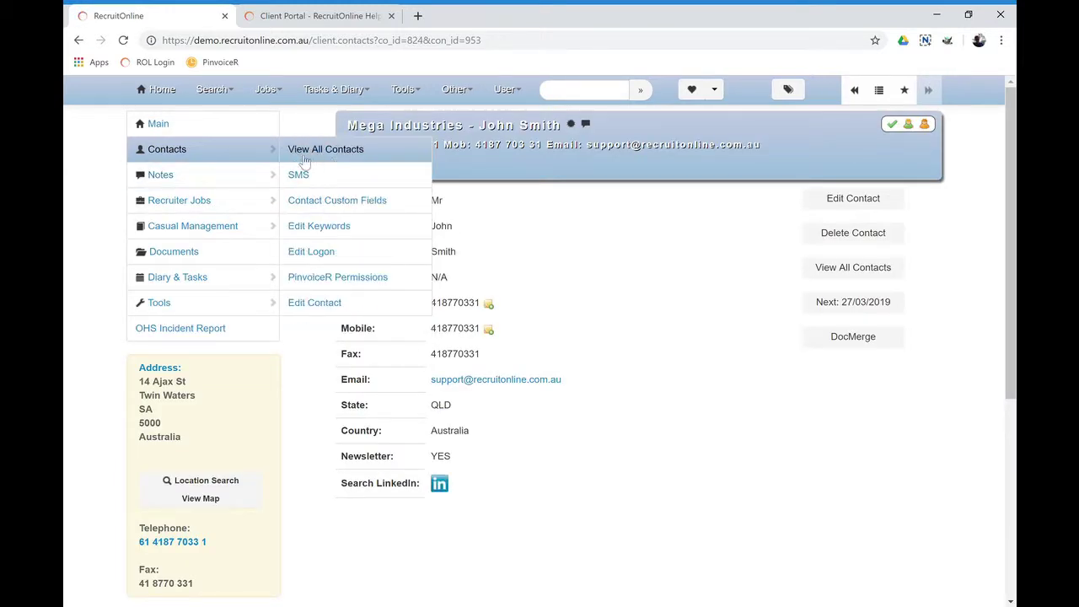
{"action": "left_click", "coordinate": [338, 264]}
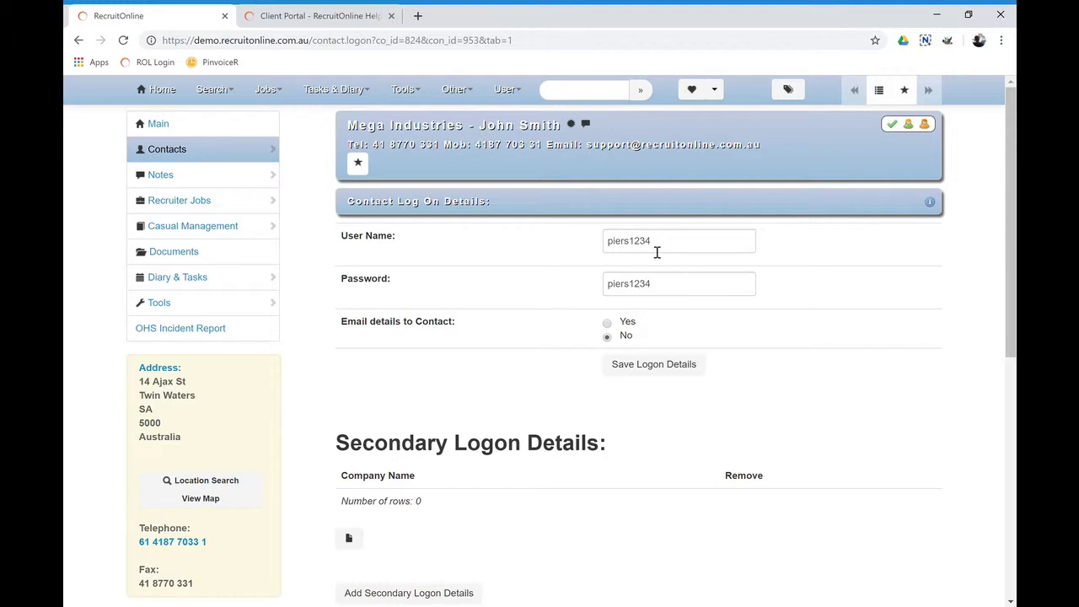
{"action": "mouse_move", "coordinate": [263, 158]}
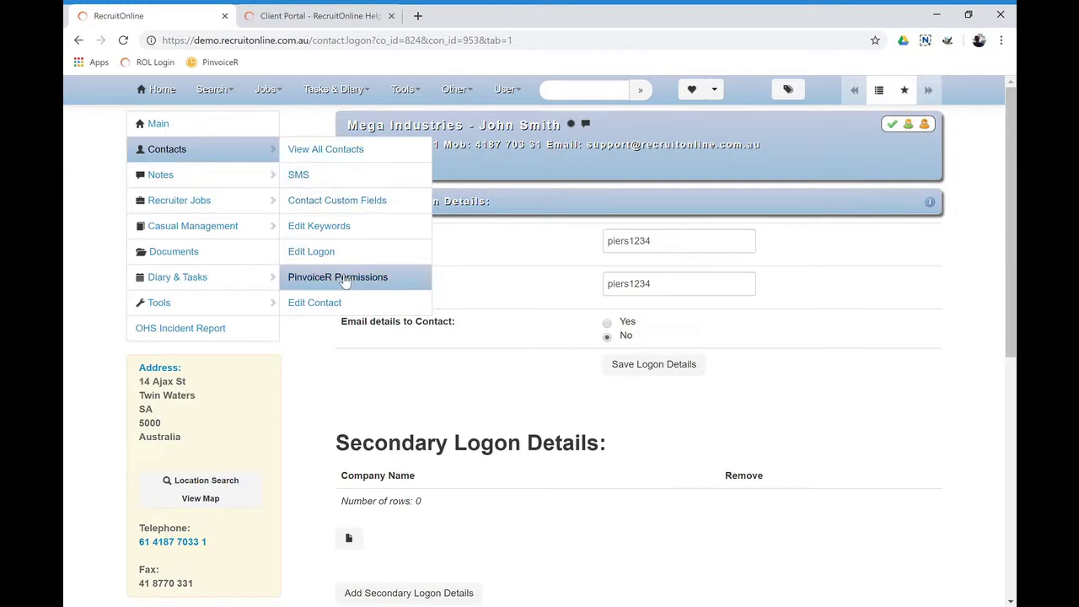
In the contact's Client Portal Permissions, set Daily Booking to SA Adelaide Industrial and save
{"action": "left_click", "coordinate": [345, 281]}
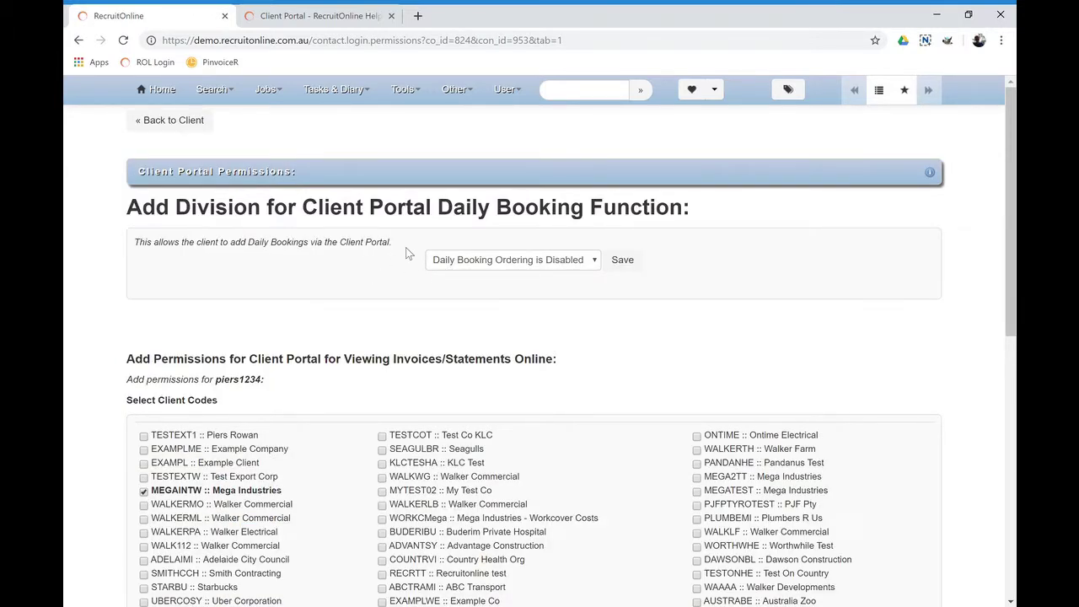
{"action": "scroll", "coordinate": [395, 250], "scroll_direction": "down", "scroll_amount": 3}
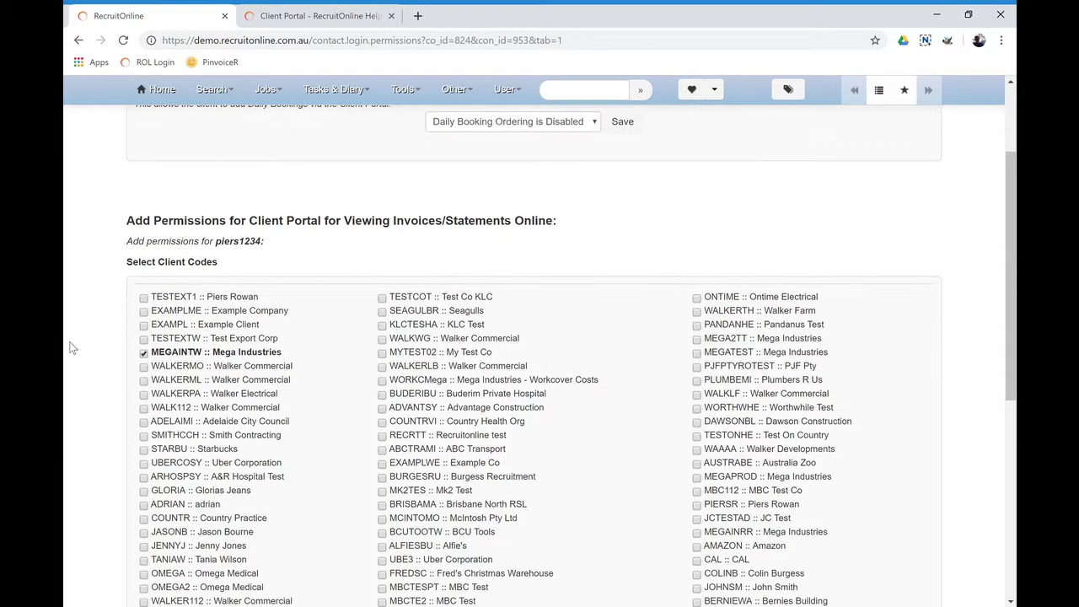
{"action": "scroll", "coordinate": [363, 400], "scroll_direction": "down", "scroll_amount": 3}
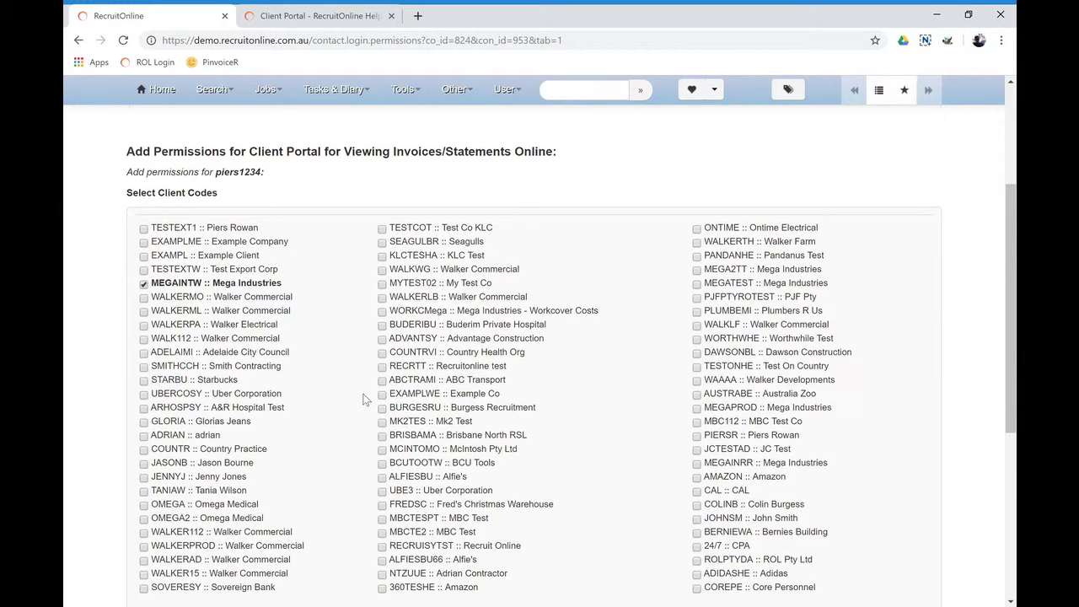
{"action": "scroll", "coordinate": [358, 399], "scroll_direction": "up", "scroll_amount": 6}
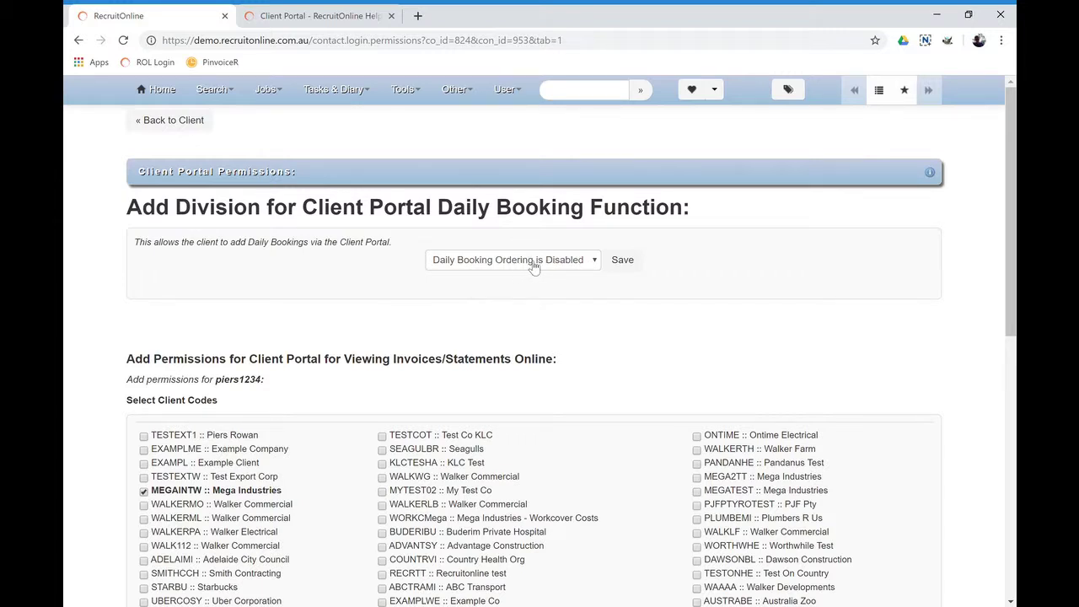
{"action": "left_click", "coordinate": [533, 267]}
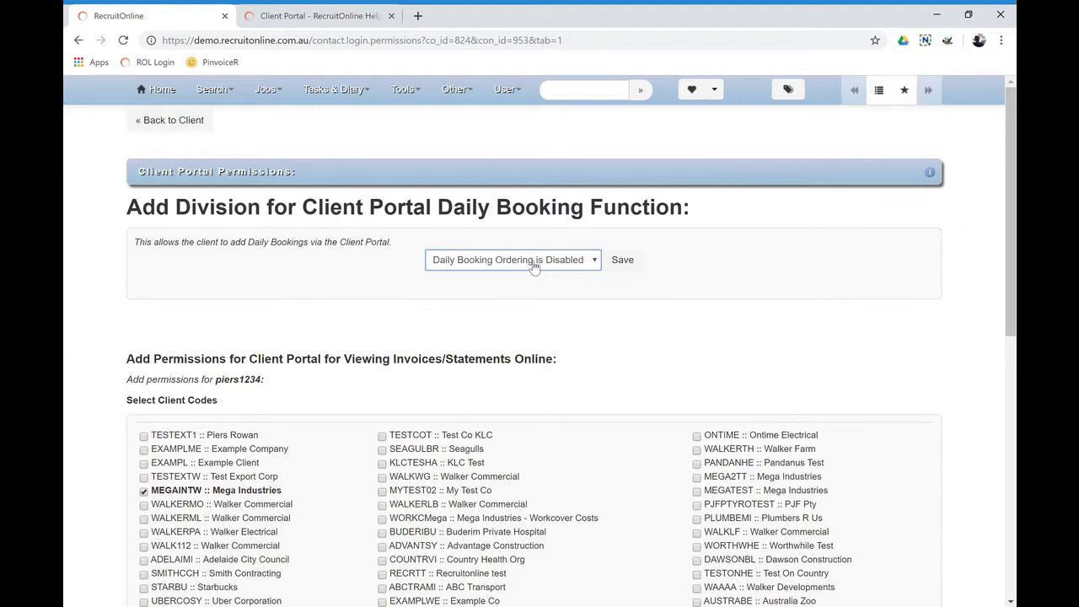
{"action": "left_click", "coordinate": [506, 354]}
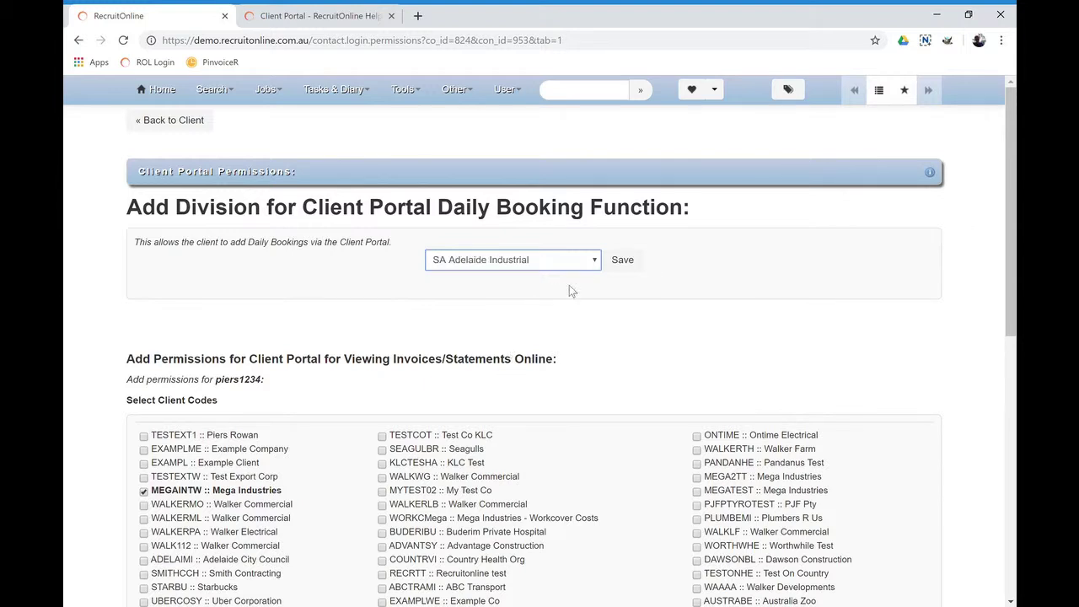
{"action": "left_click", "coordinate": [621, 263]}
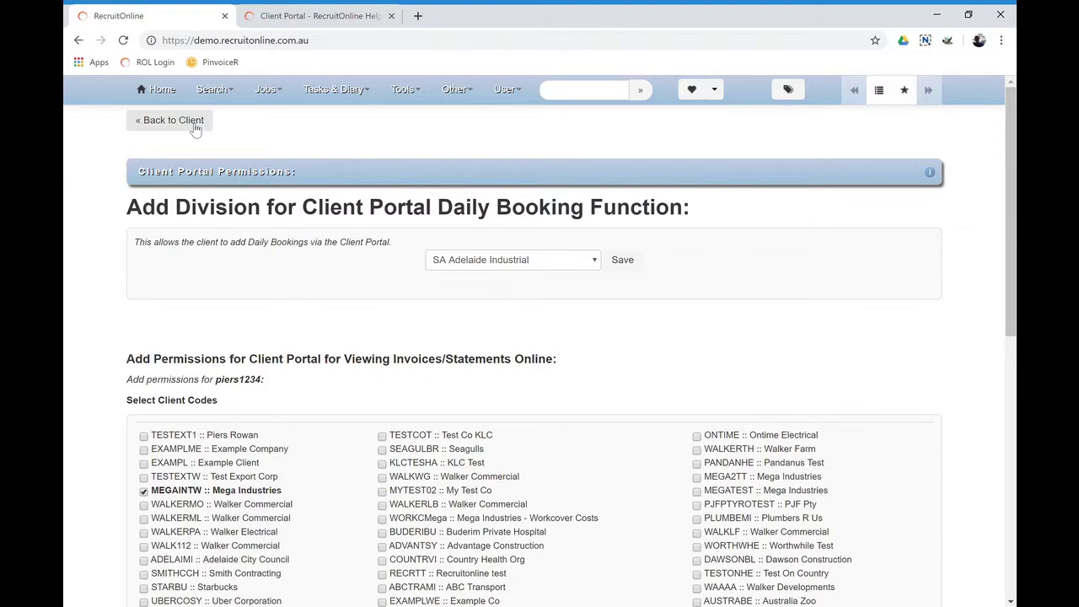
Log out of RecruitOnline and go to the login page
{"action": "left_click", "coordinate": [506, 90]}
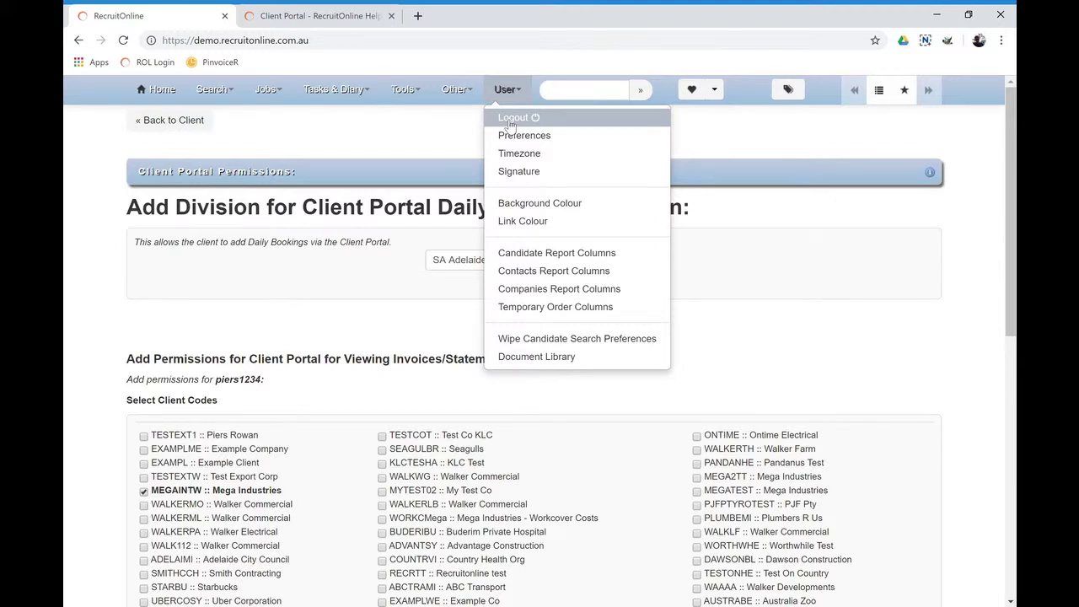
{"action": "left_click", "coordinate": [509, 122]}
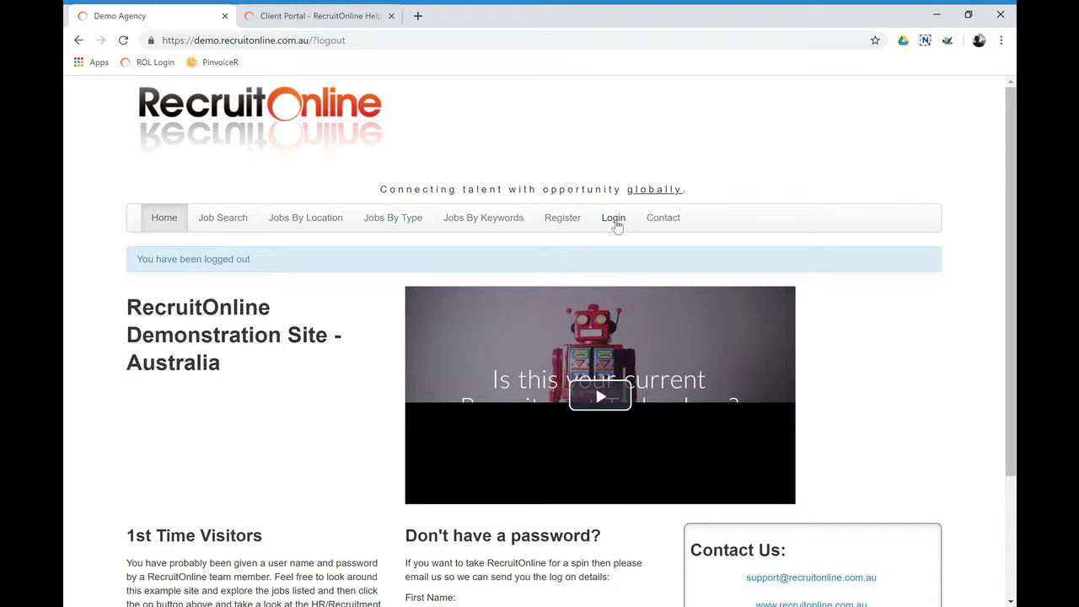
{"action": "left_click", "coordinate": [614, 220]}
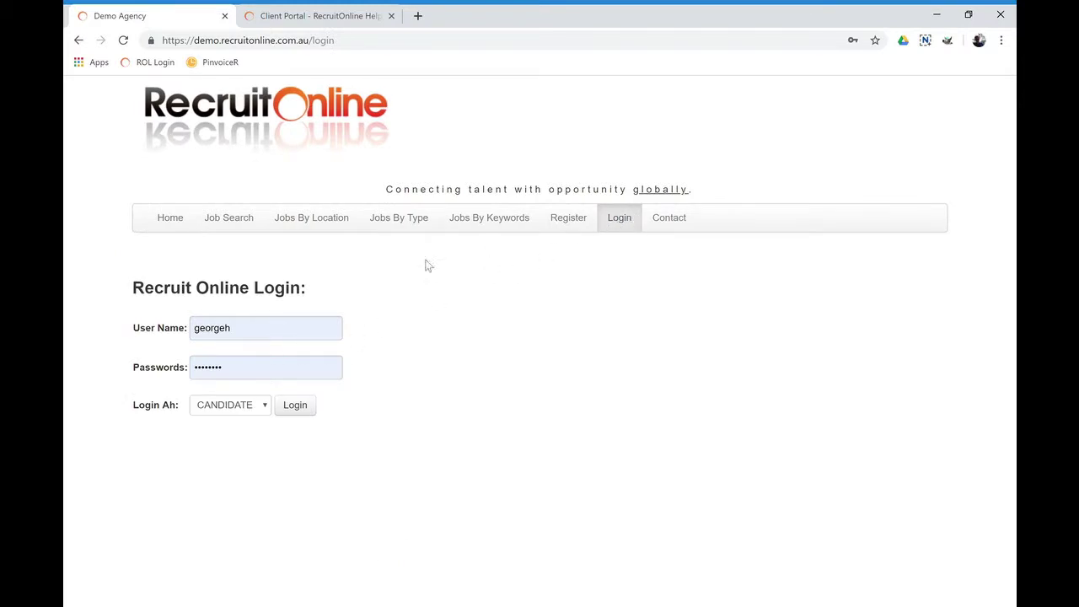
Sign in with the contact's portal user name, logging in as CLIENT
{"action": "double_click", "coordinate": [194, 331]}
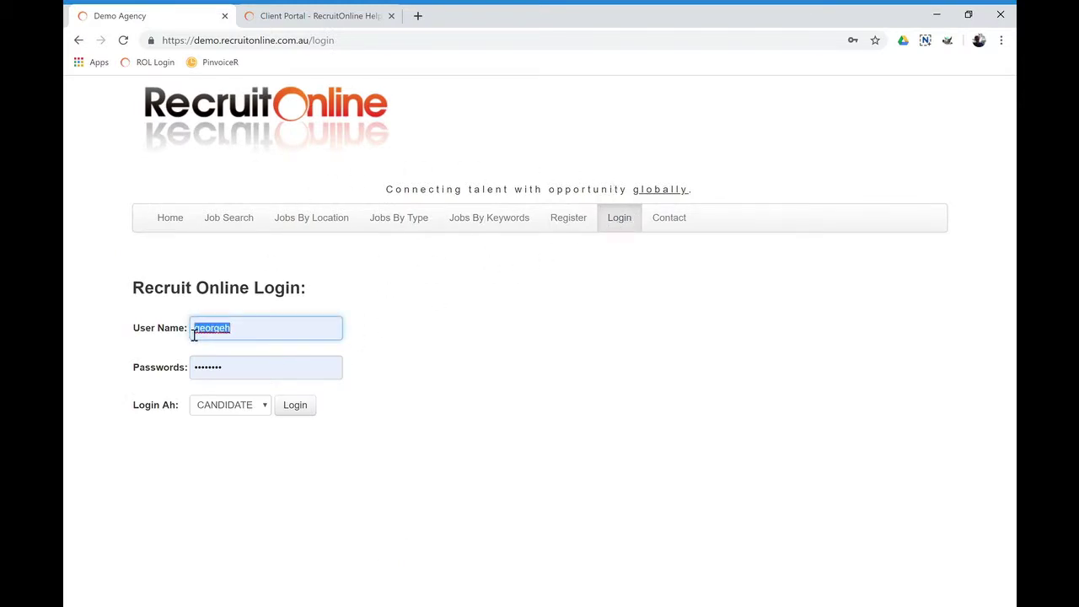
{"action": "type", "text": "piers1234"}
{"action": "key", "text": "Tab"}
{"action": "key", "text": "Tab"}
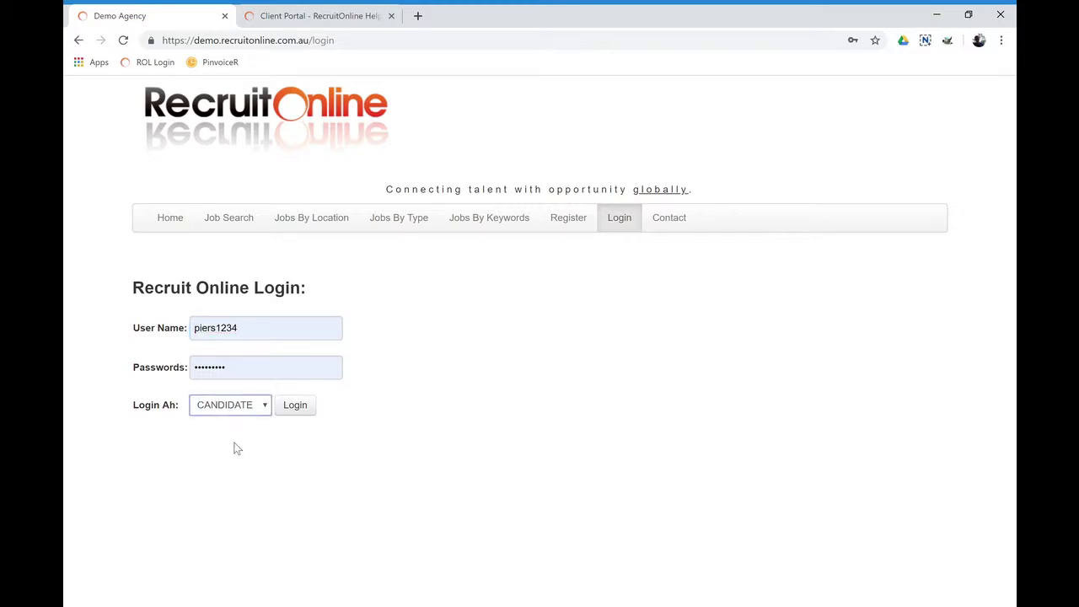
{"action": "key", "text": "Down"}
{"action": "left_click", "coordinate": [296, 405]}
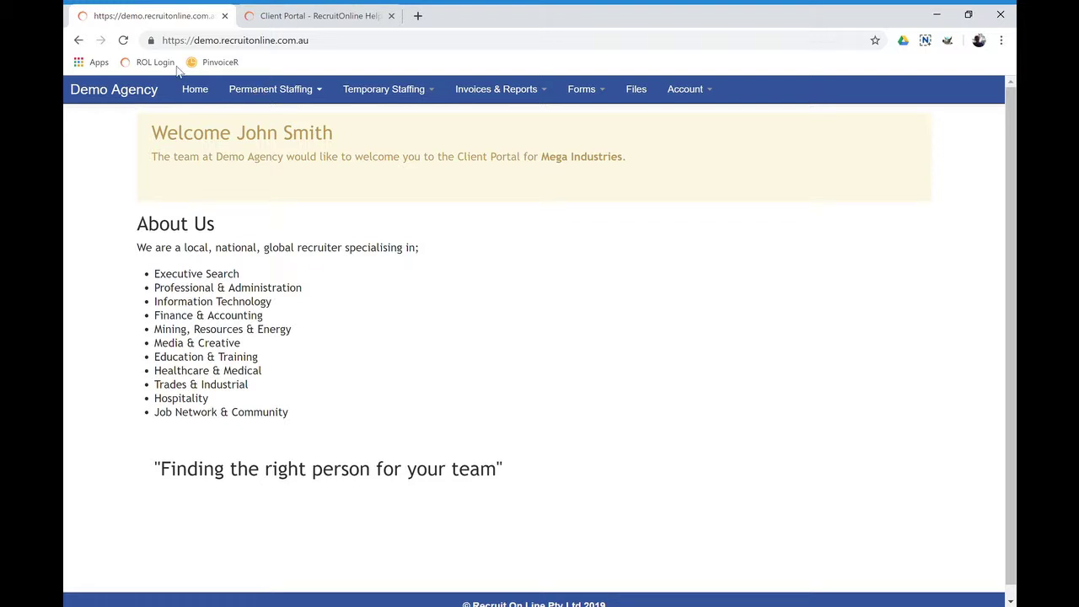
Highlight the contact's name, Demo Agency and Mega Industries in the home page welcome text
{"action": "left_click_drag", "start_coordinate": [248, 139], "coordinate": [340, 140]}
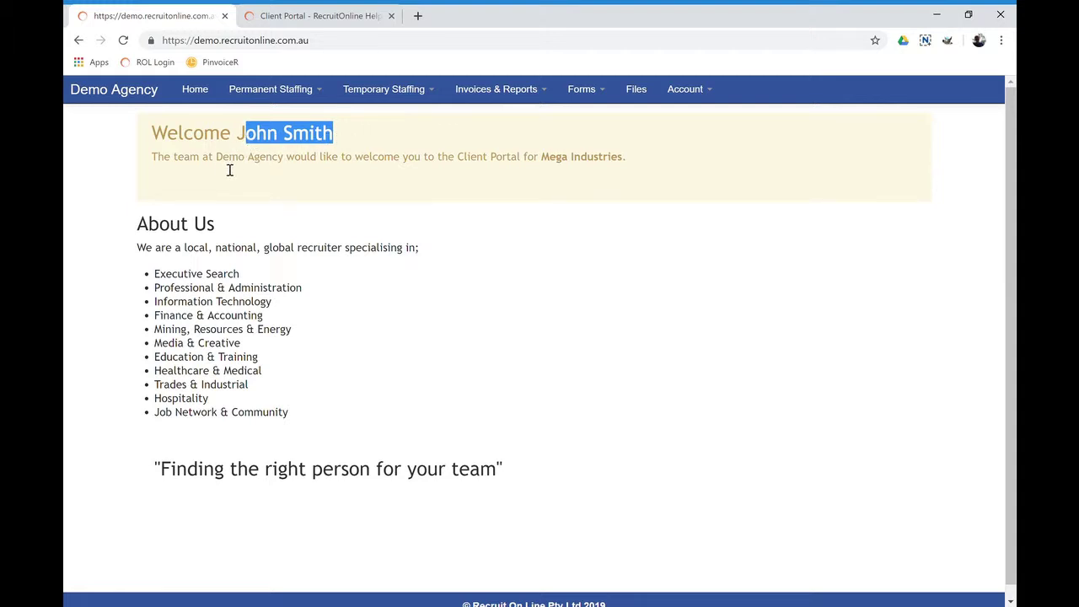
{"action": "left_click_drag", "start_coordinate": [219, 162], "coordinate": [296, 160]}
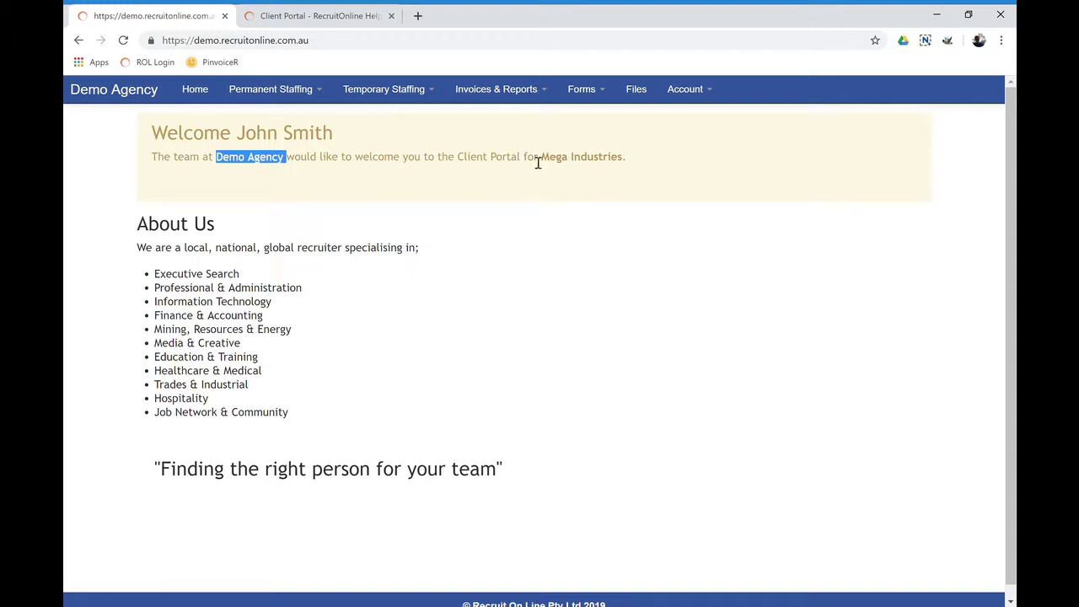
{"action": "left_click_drag", "start_coordinate": [544, 161], "coordinate": [616, 162]}
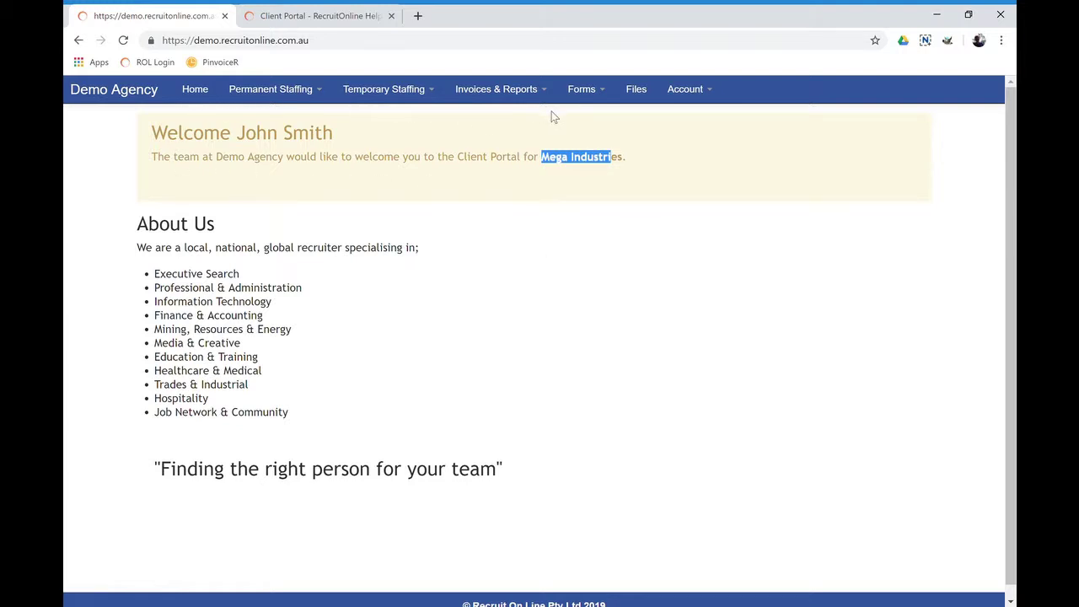
Open the blank Vacancy Request form under Permanent Staffing and scroll through its fields
{"action": "left_click", "coordinate": [302, 94]}
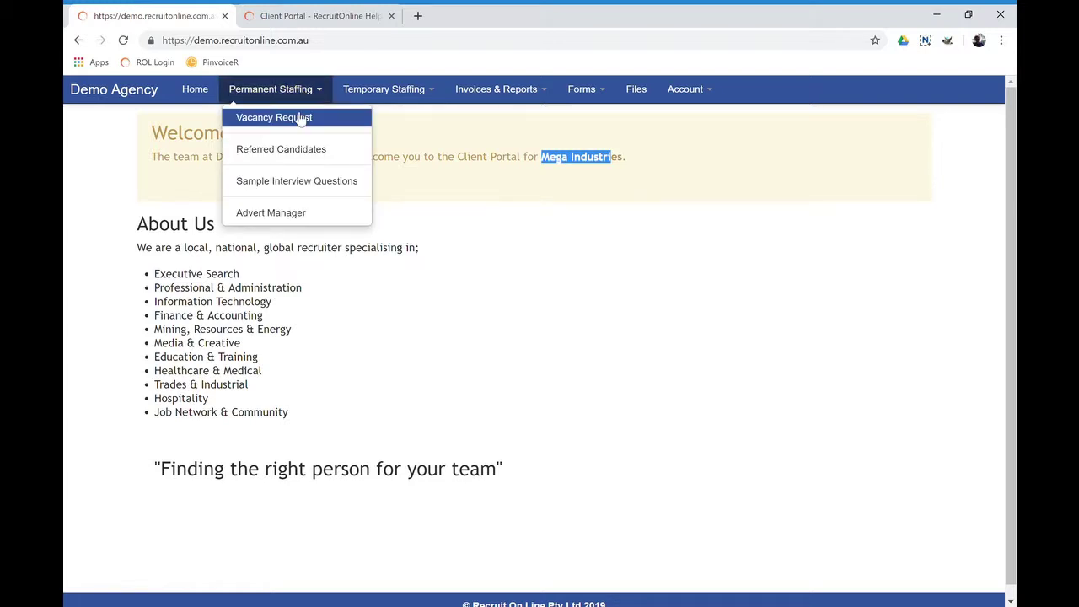
{"action": "left_click", "coordinate": [335, 123]}
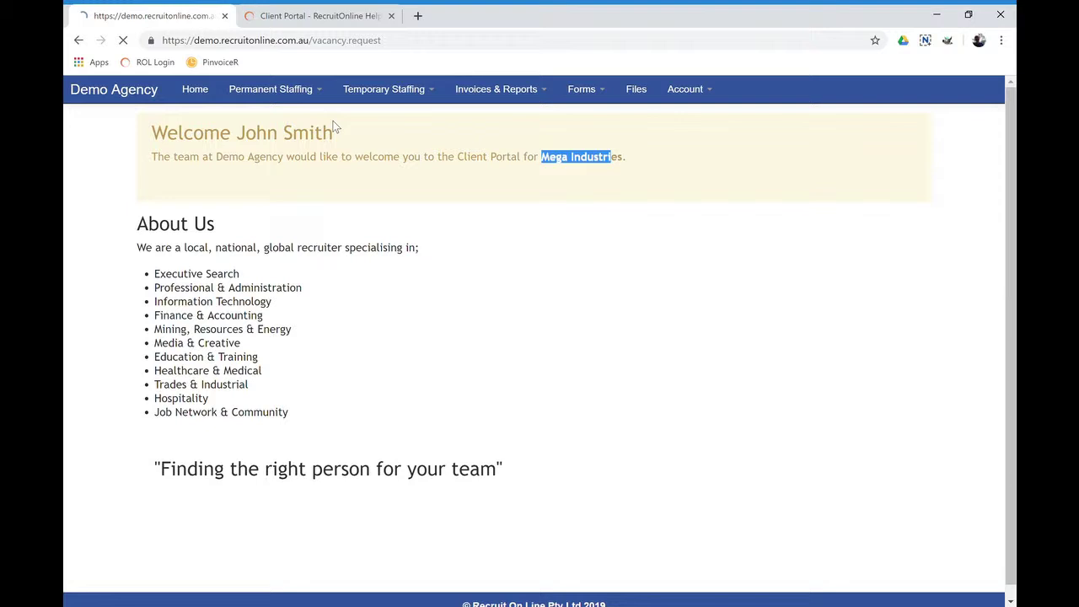
{"action": "scroll", "coordinate": [416, 177], "scroll_direction": "down", "scroll_amount": 2}
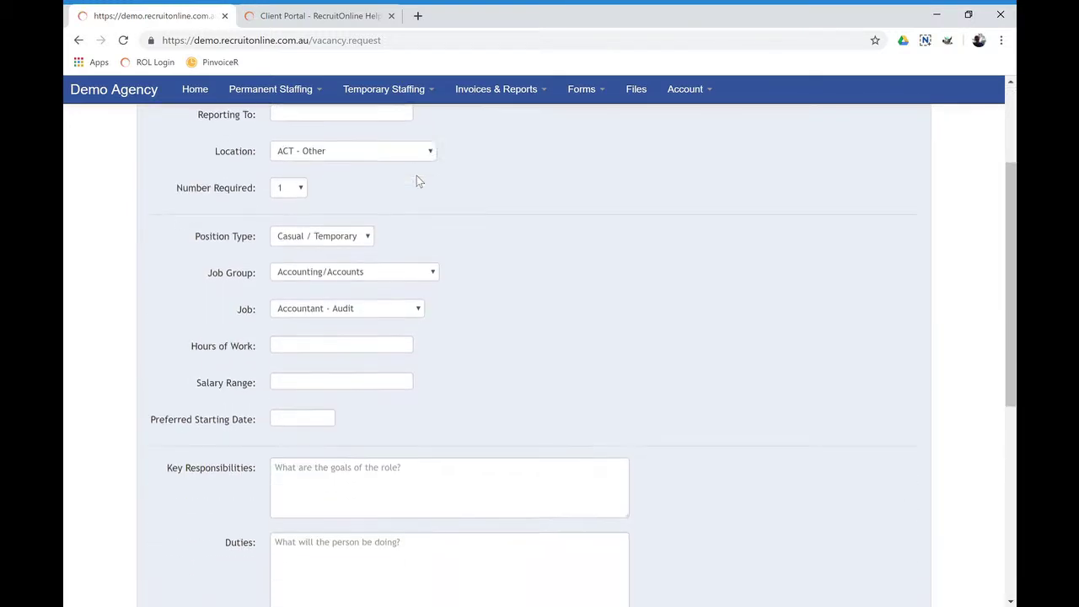
{"action": "scroll", "coordinate": [416, 177], "scroll_direction": "down", "scroll_amount": 5}
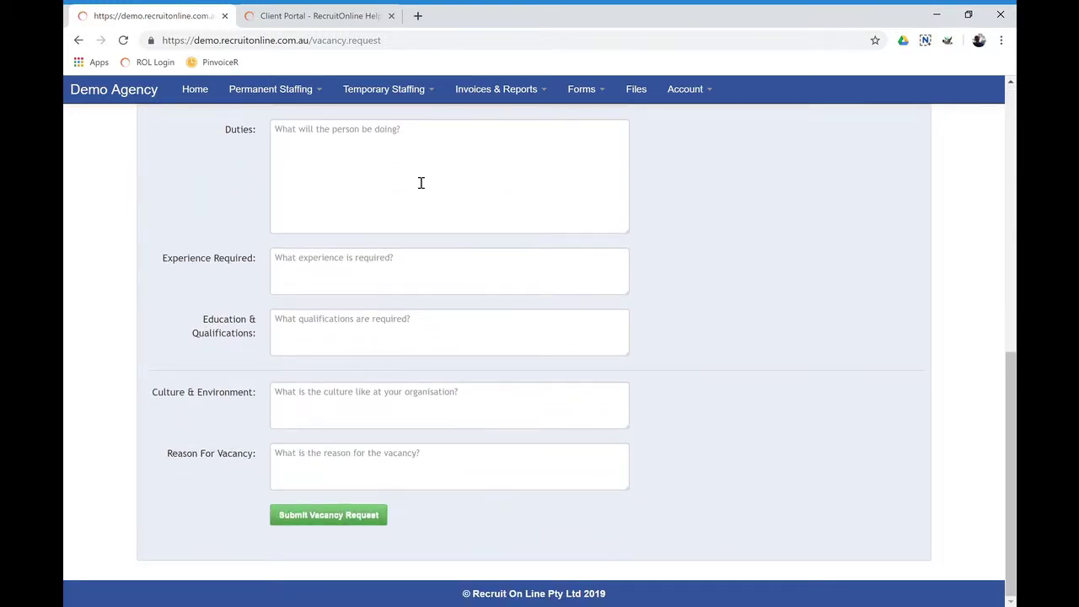
{"action": "scroll", "coordinate": [527, 422], "scroll_direction": "up", "scroll_amount": 6}
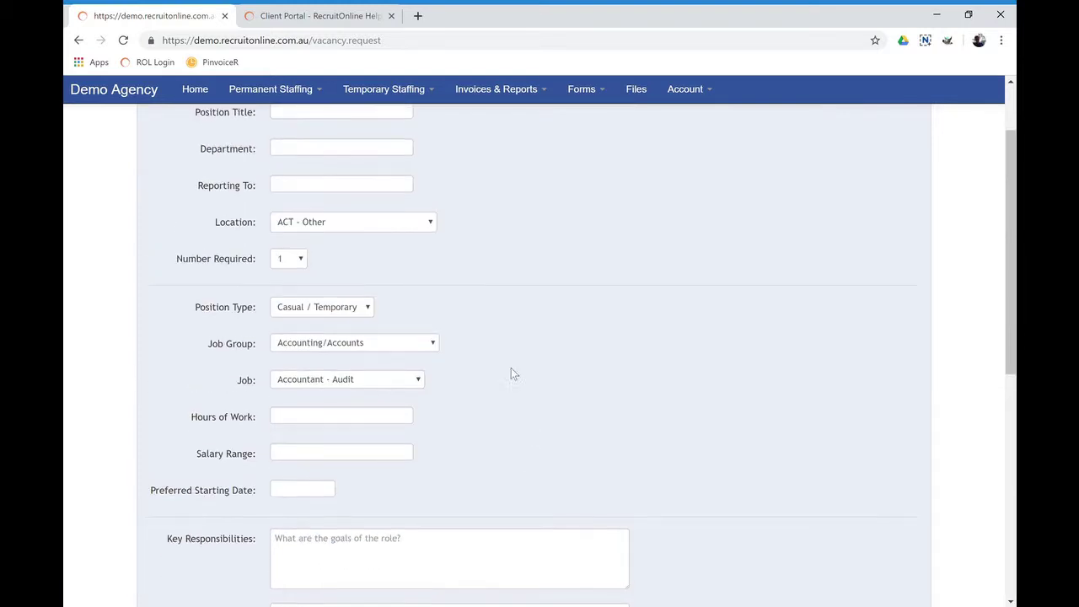
{"action": "left_click", "coordinate": [299, 94]}
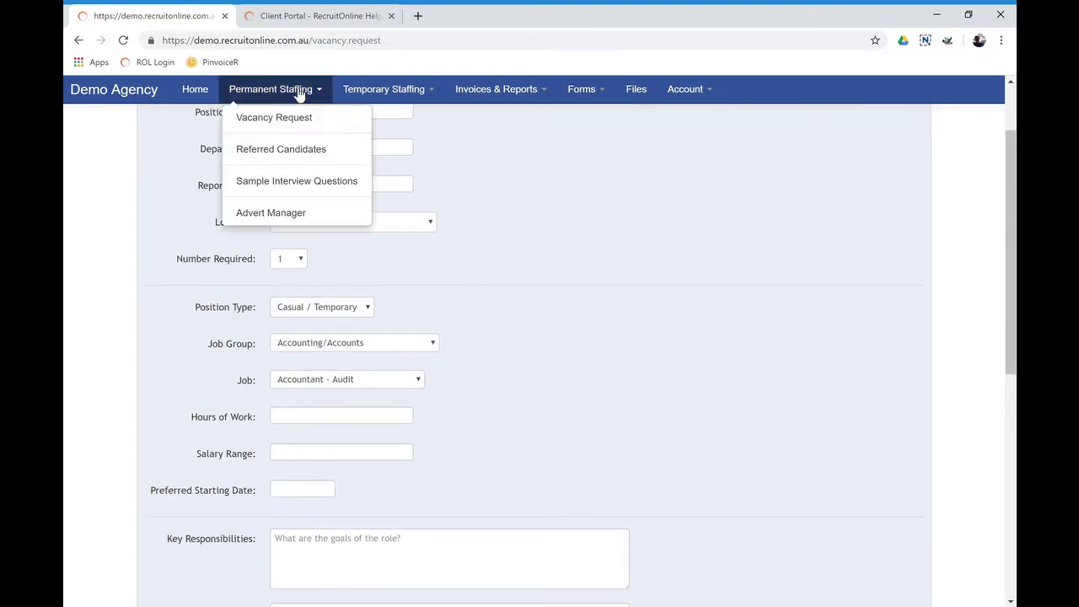
Open Forklift Driver for Meatworks from Referred Candidates and review its candidates, feedback and resumes
{"action": "left_click", "coordinate": [288, 153]}
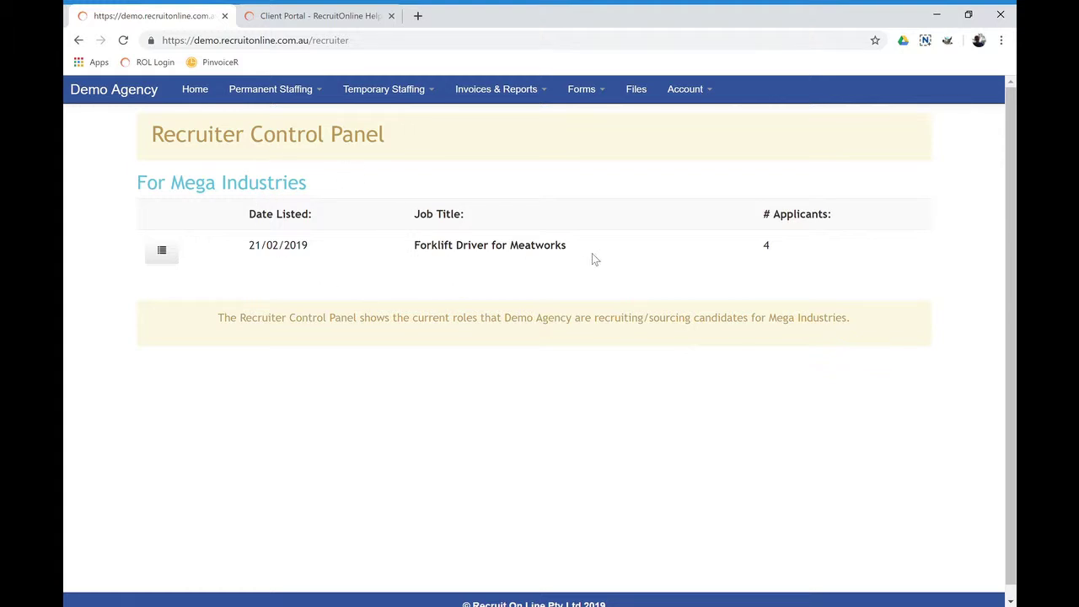
{"action": "left_click", "coordinate": [163, 250]}
{"action": "left_click", "coordinate": [166, 252]}
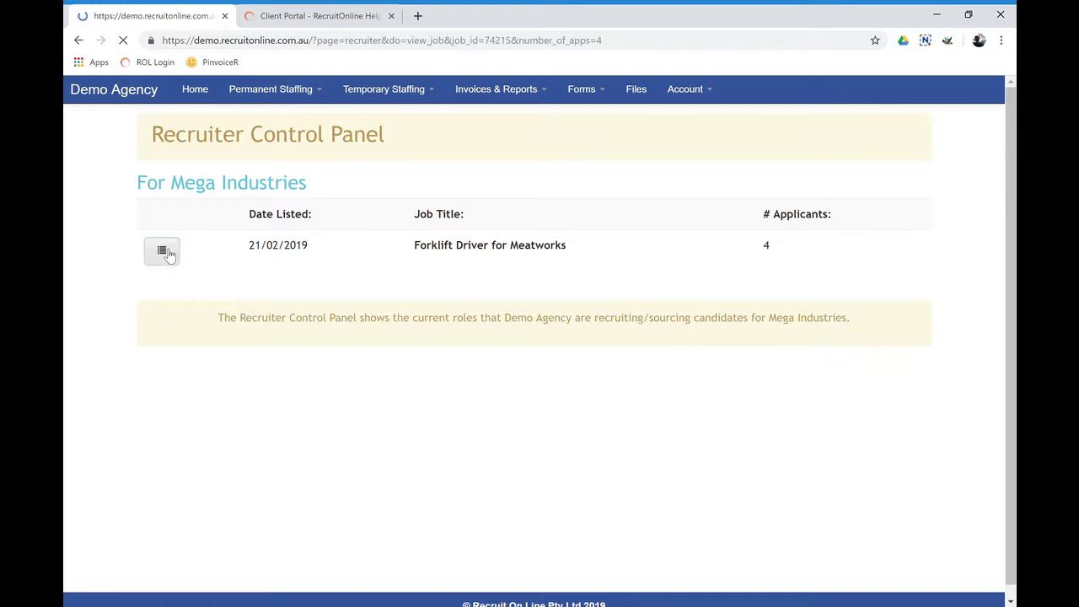
{"action": "scroll", "coordinate": [380, 203], "scroll_direction": "down", "scroll_amount": 4}
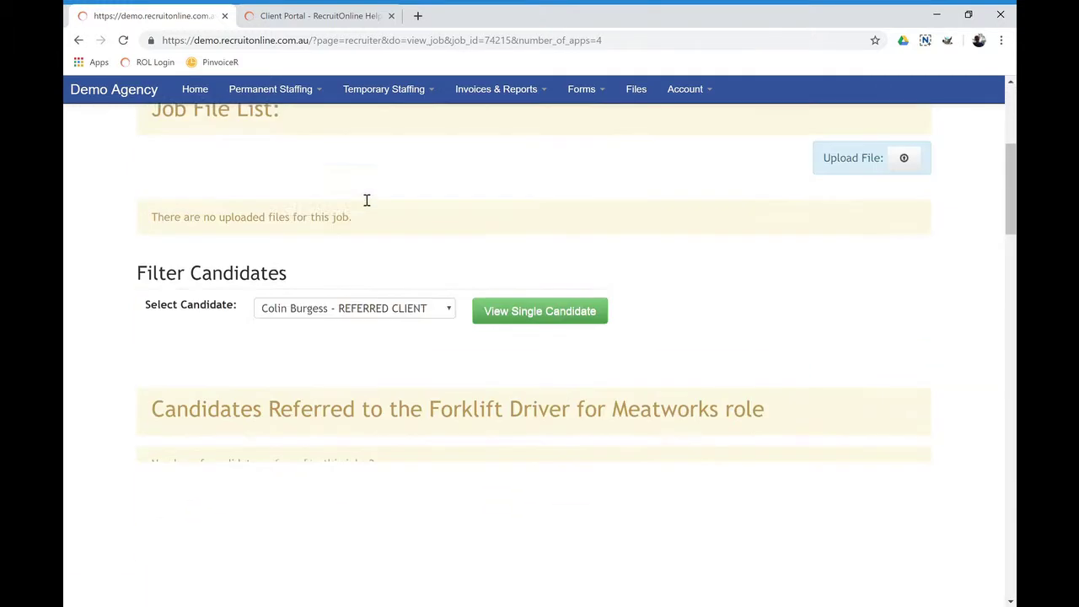
{"action": "scroll", "coordinate": [320, 253], "scroll_direction": "down", "scroll_amount": 2}
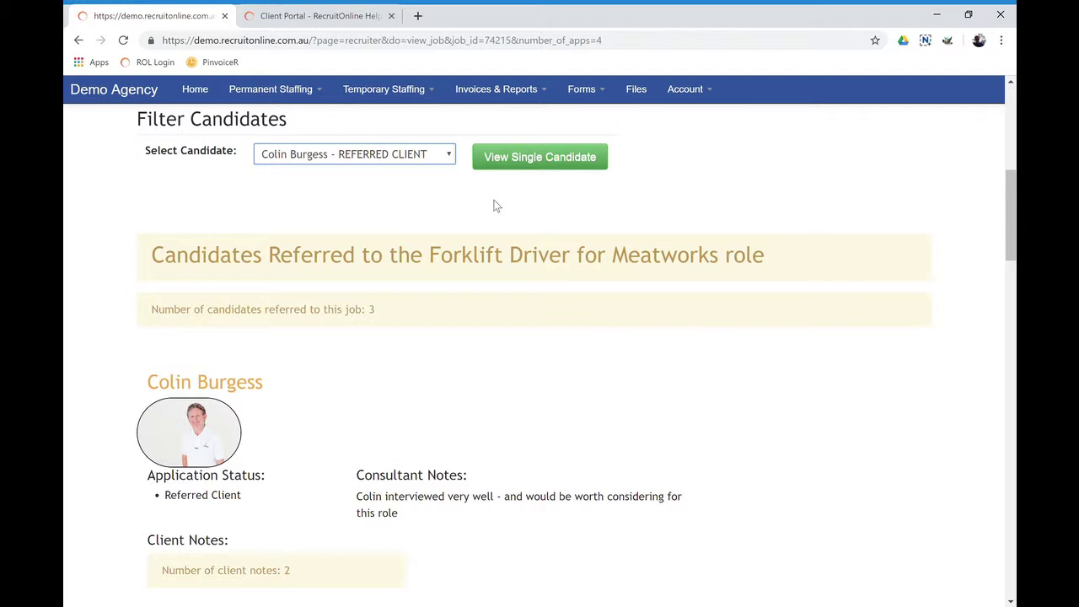
{"action": "scroll", "coordinate": [491, 208], "scroll_direction": "down", "scroll_amount": 2}
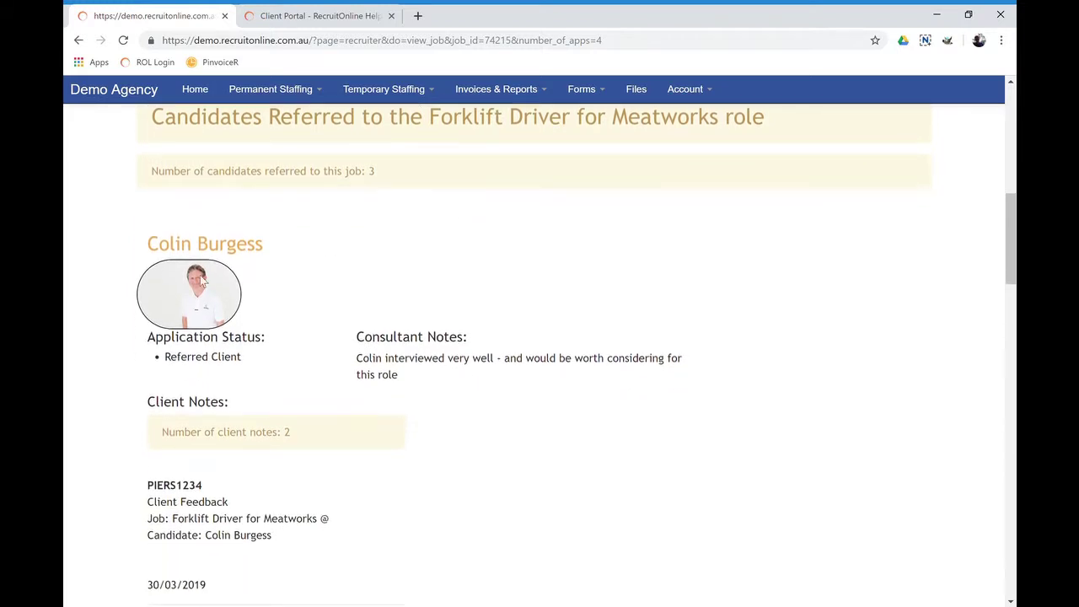
{"action": "scroll", "coordinate": [350, 337], "scroll_direction": "down", "scroll_amount": 4}
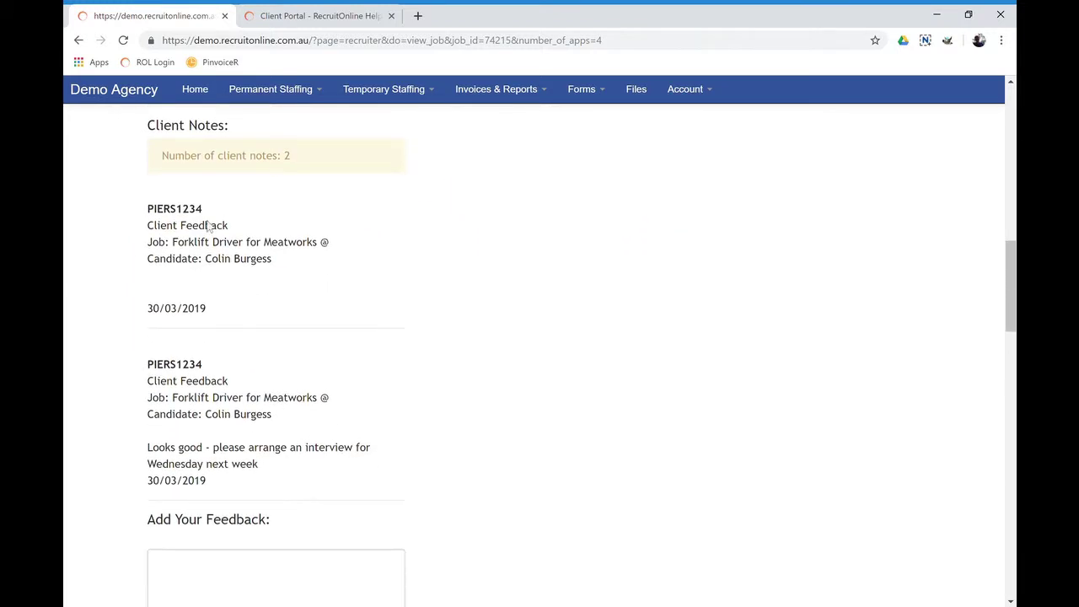
{"action": "scroll", "coordinate": [447, 262], "scroll_direction": "up", "scroll_amount": 3}
{"action": "scroll", "coordinate": [448, 376], "scroll_direction": "down", "scroll_amount": 5}
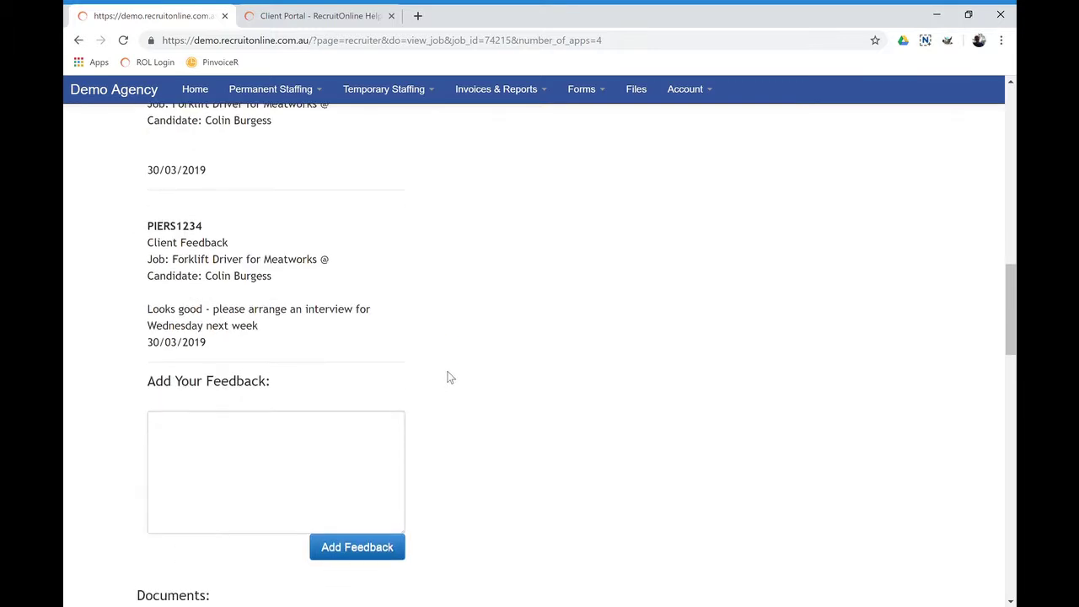
{"action": "scroll", "coordinate": [290, 421], "scroll_direction": "down", "scroll_amount": 1}
{"action": "scroll", "coordinate": [481, 419], "scroll_direction": "down", "scroll_amount": 4}
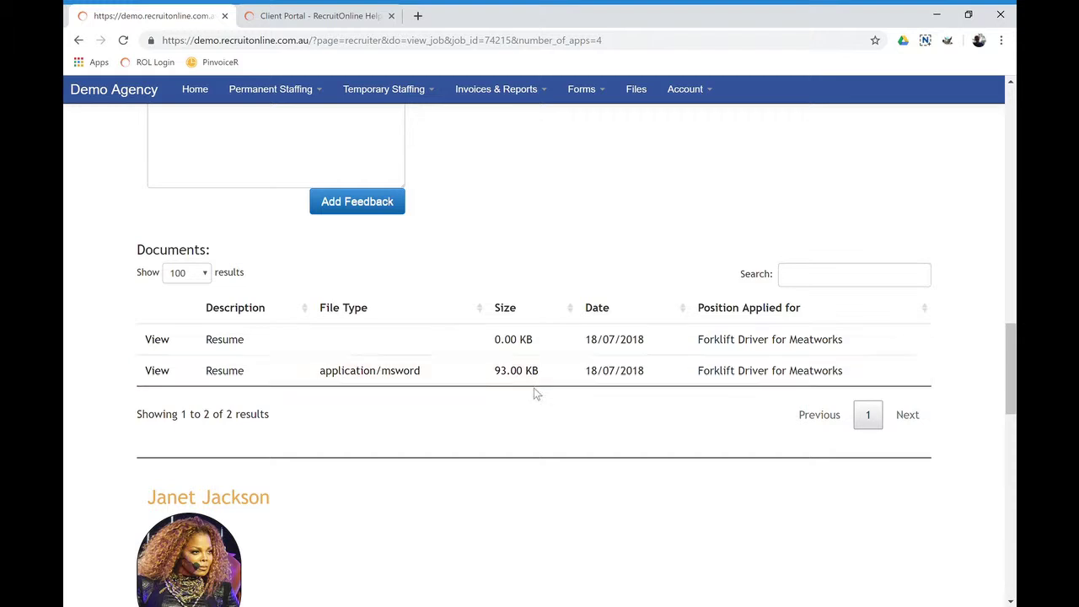
{"action": "scroll", "coordinate": [465, 385], "scroll_direction": "up", "scroll_amount": 8}
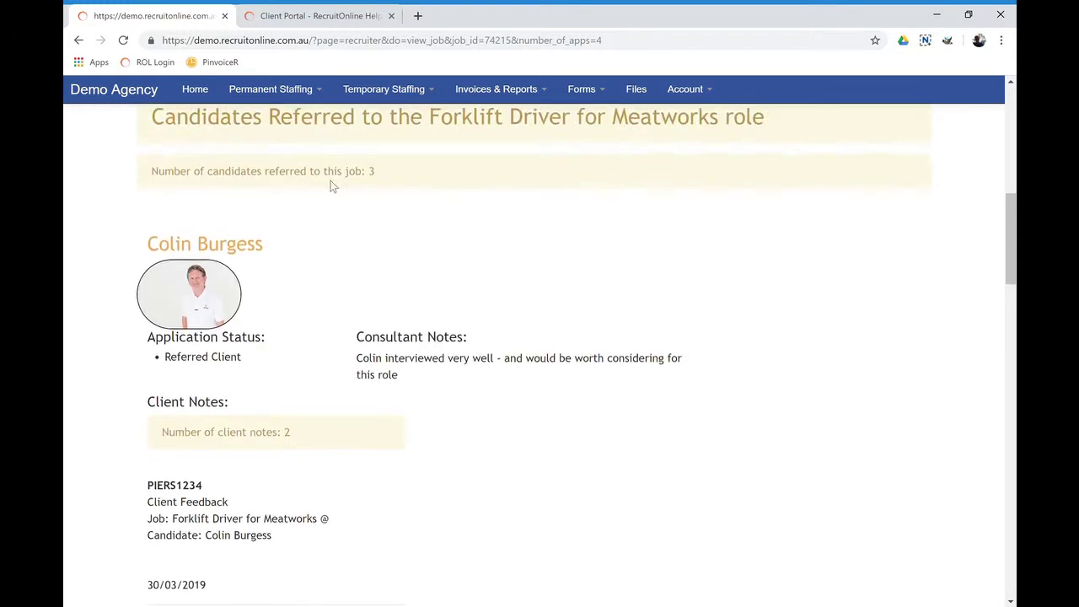
Go to Permanent Staffing's Sample Interview Questions and jump to the Teamwork questions
{"action": "left_click", "coordinate": [295, 97]}
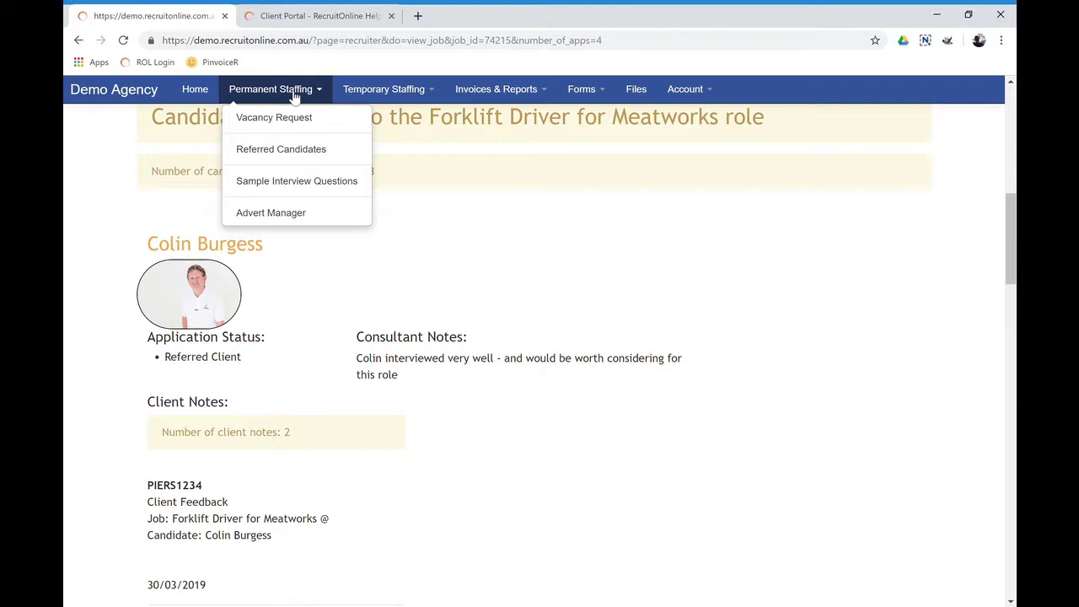
{"action": "left_click", "coordinate": [295, 182]}
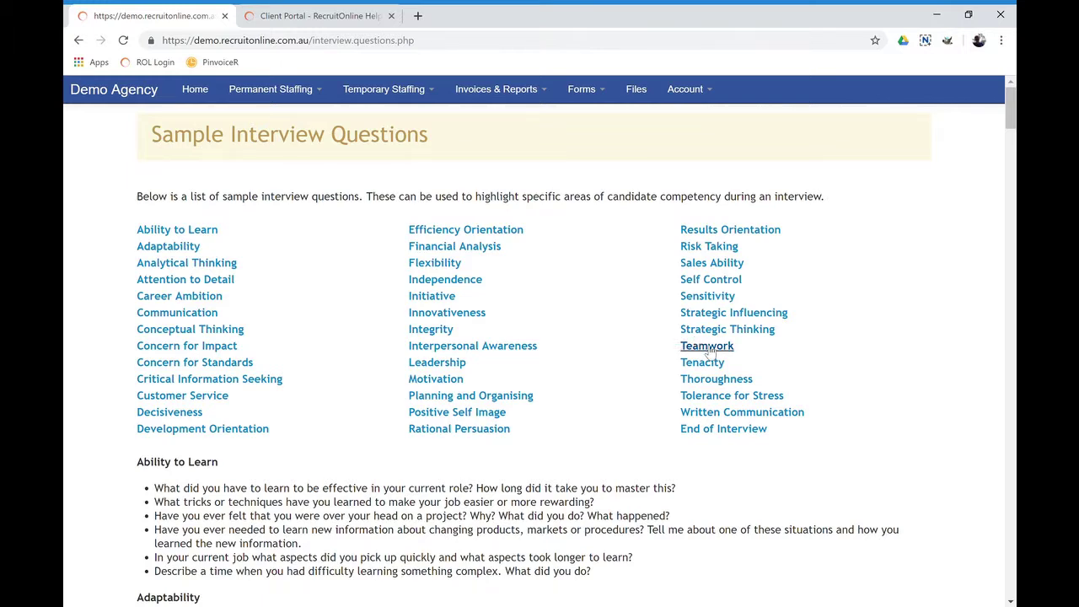
{"action": "left_click", "coordinate": [707, 354]}
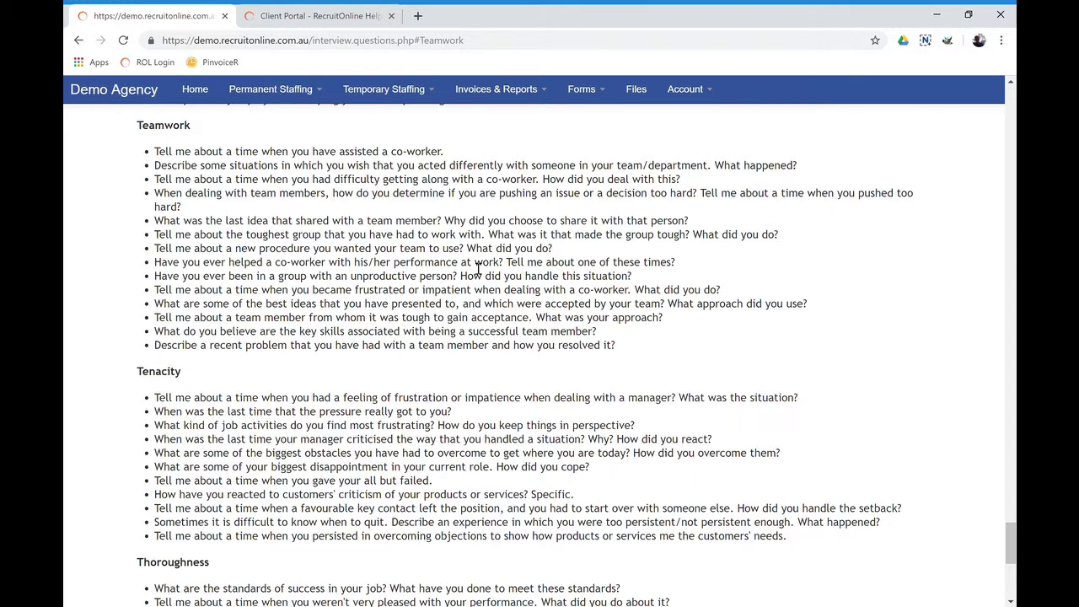
{"action": "left_click", "coordinate": [404, 99]}
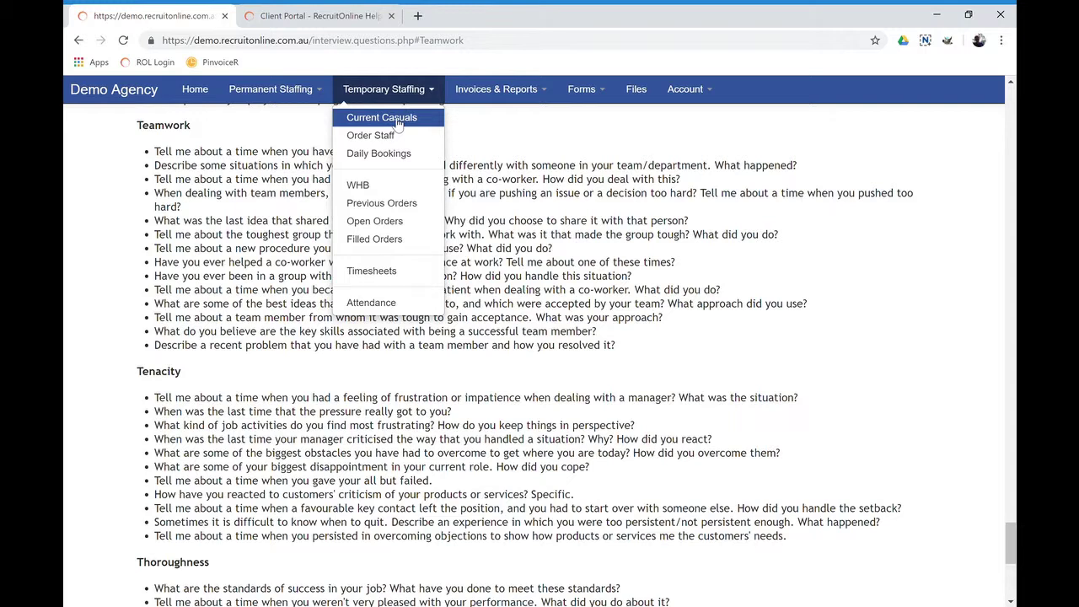
From Current Casuals, open the Boilermaker casual starting 21/03/2019 and review its six compliances
{"action": "left_click", "coordinate": [397, 121]}
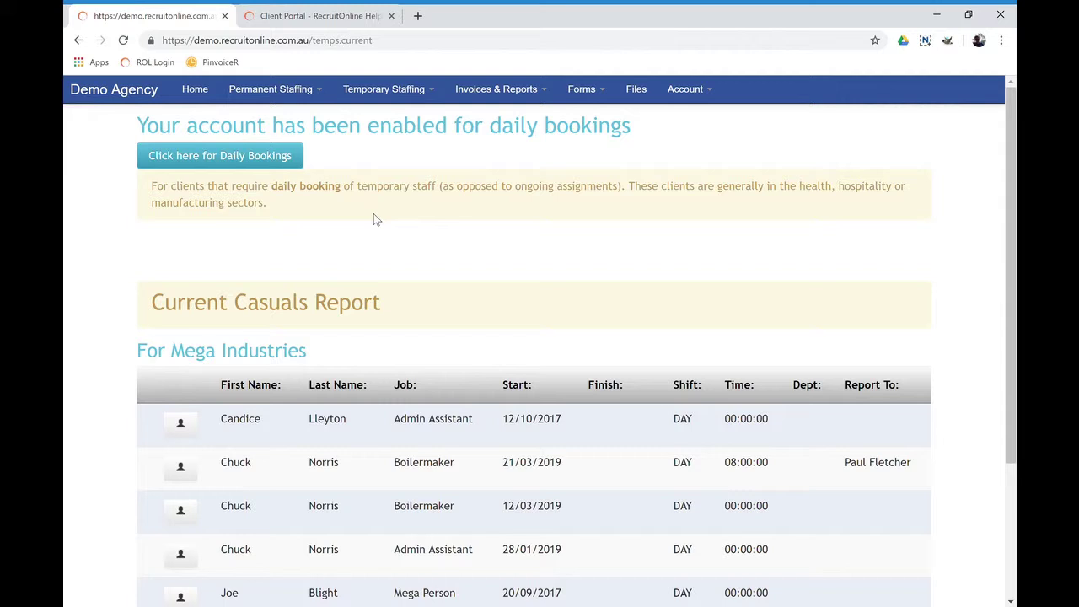
{"action": "scroll", "coordinate": [374, 213], "scroll_direction": "down", "scroll_amount": 3}
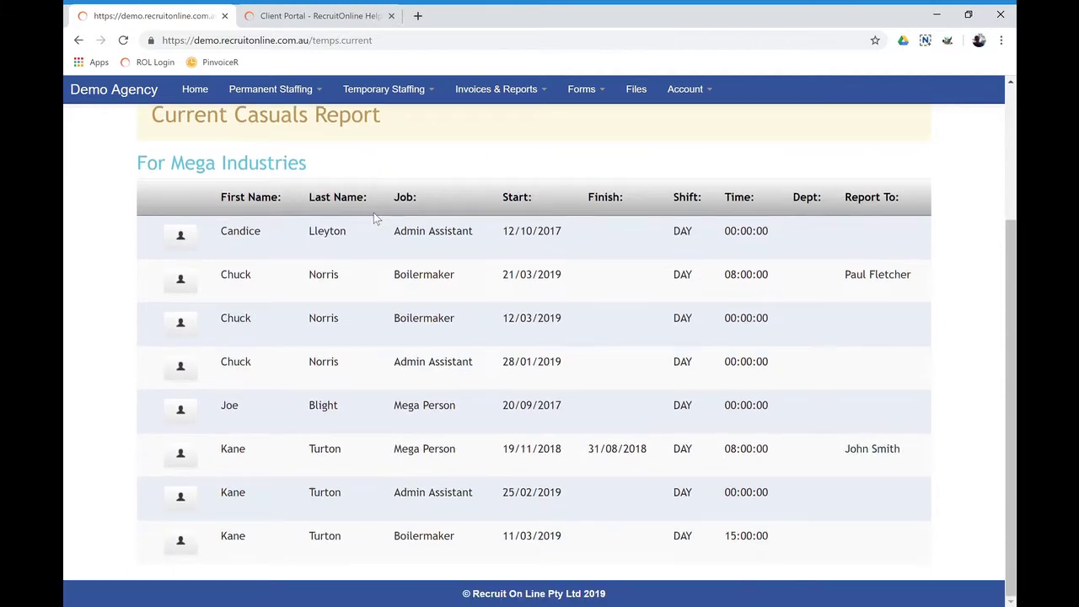
{"action": "left_click", "coordinate": [182, 281]}
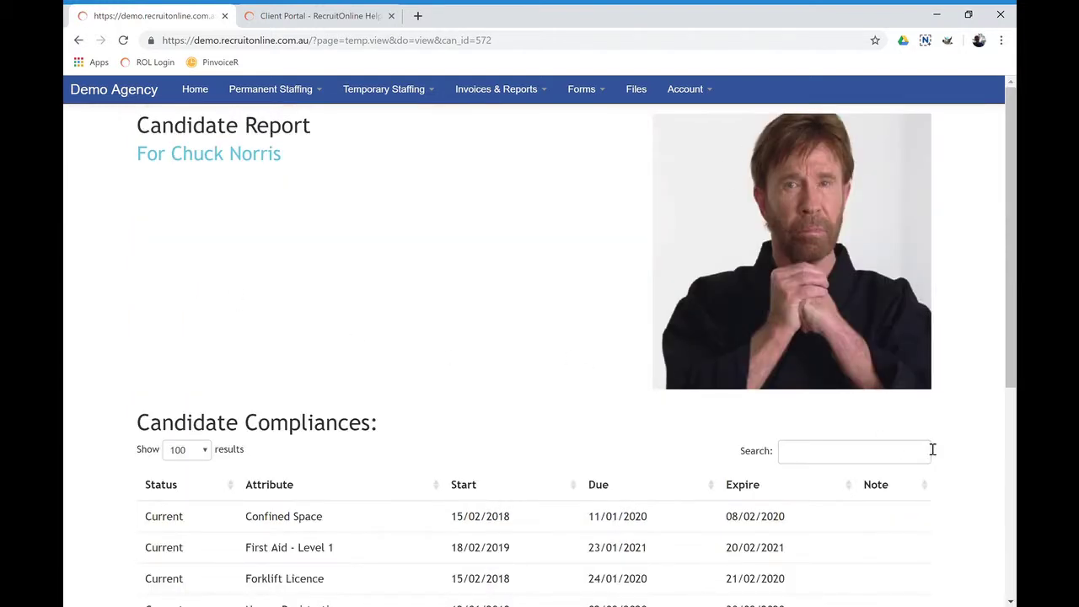
{"action": "scroll", "coordinate": [933, 450], "scroll_direction": "down", "scroll_amount": 3}
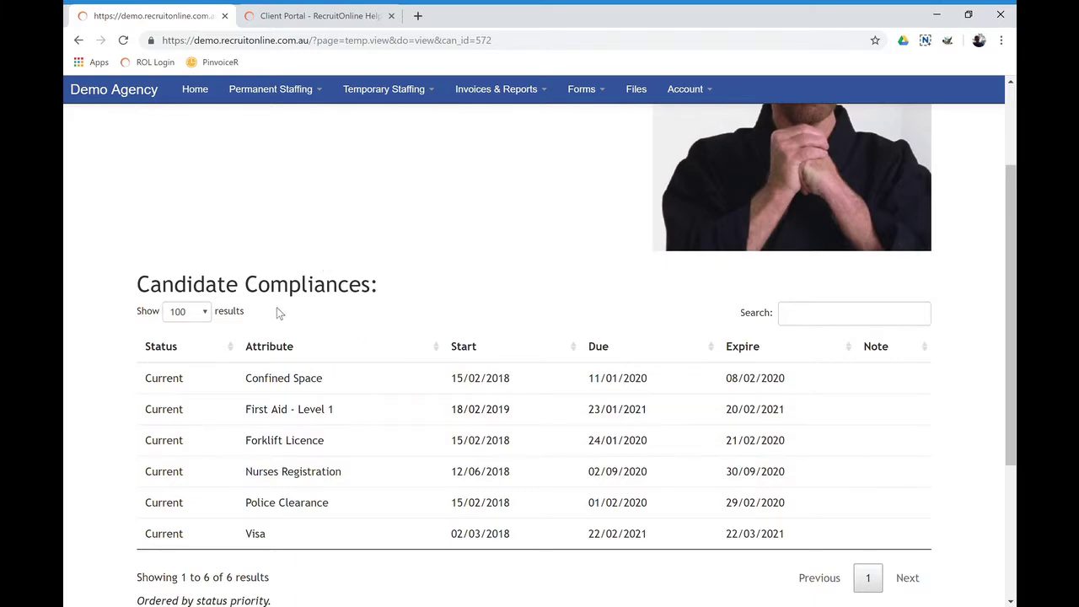
{"action": "scroll", "coordinate": [279, 314], "scroll_direction": "down", "scroll_amount": 1}
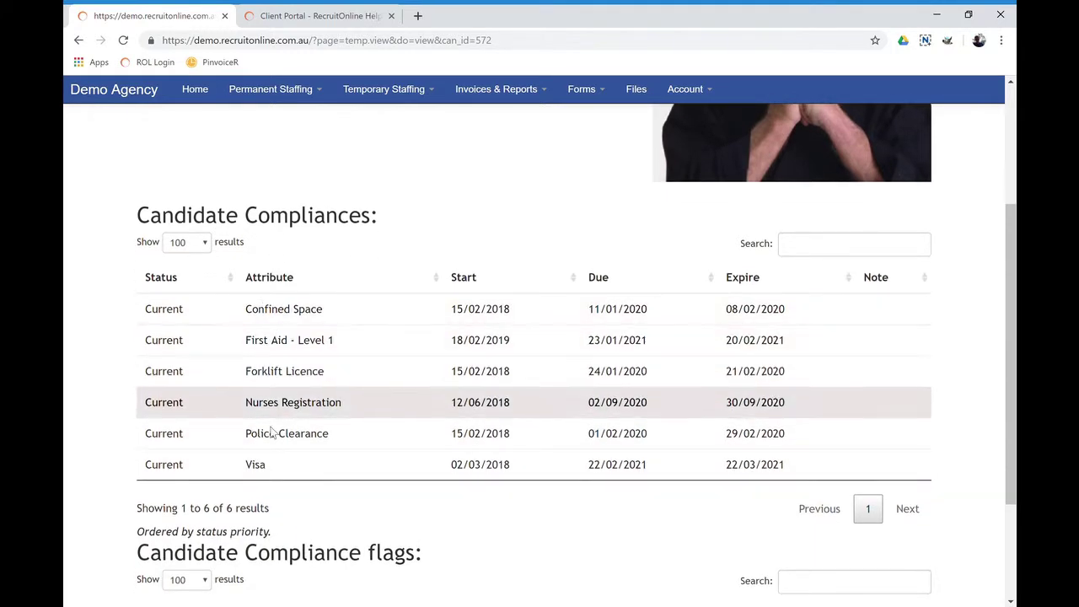
{"action": "scroll", "coordinate": [274, 465], "scroll_direction": "down", "scroll_amount": 2}
{"action": "scroll", "coordinate": [278, 468], "scroll_direction": "up", "scroll_amount": 5}
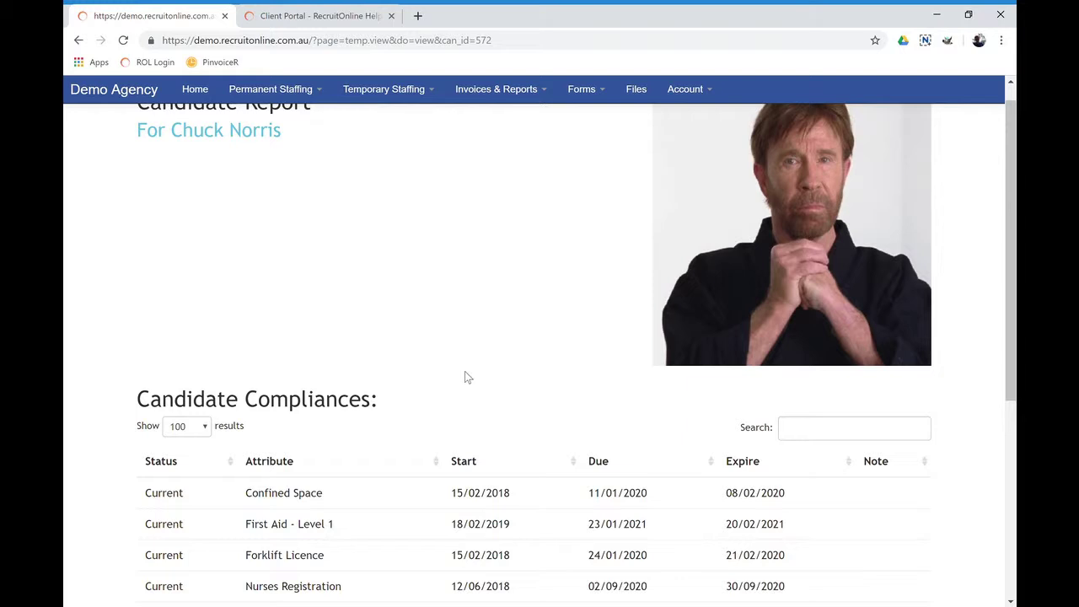
{"action": "scroll", "coordinate": [464, 377], "scroll_direction": "down", "scroll_amount": 3}
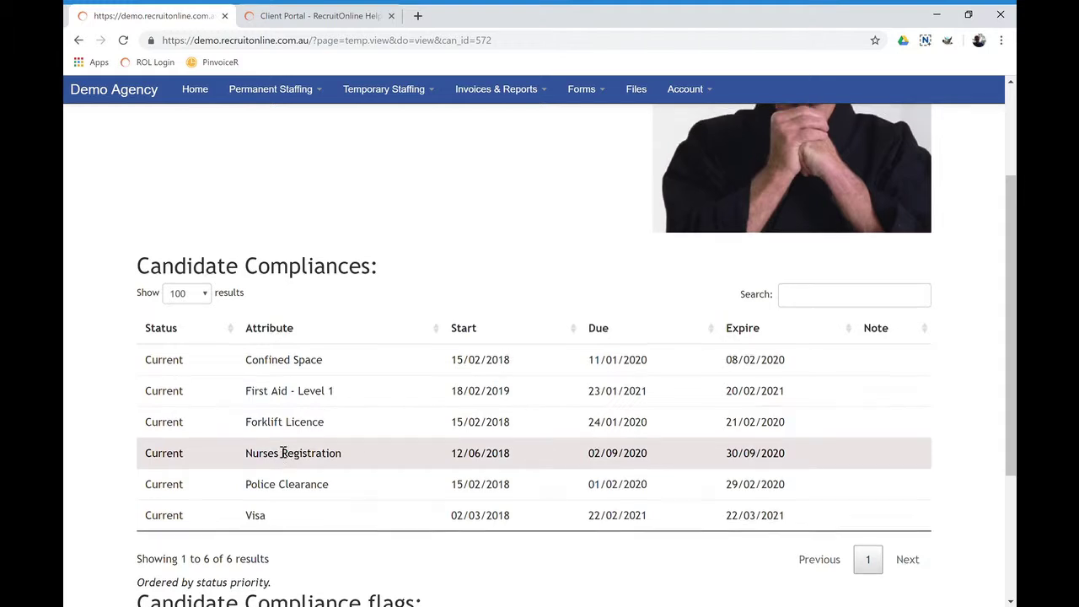
{"action": "scroll", "coordinate": [278, 451], "scroll_direction": "up", "scroll_amount": 1}
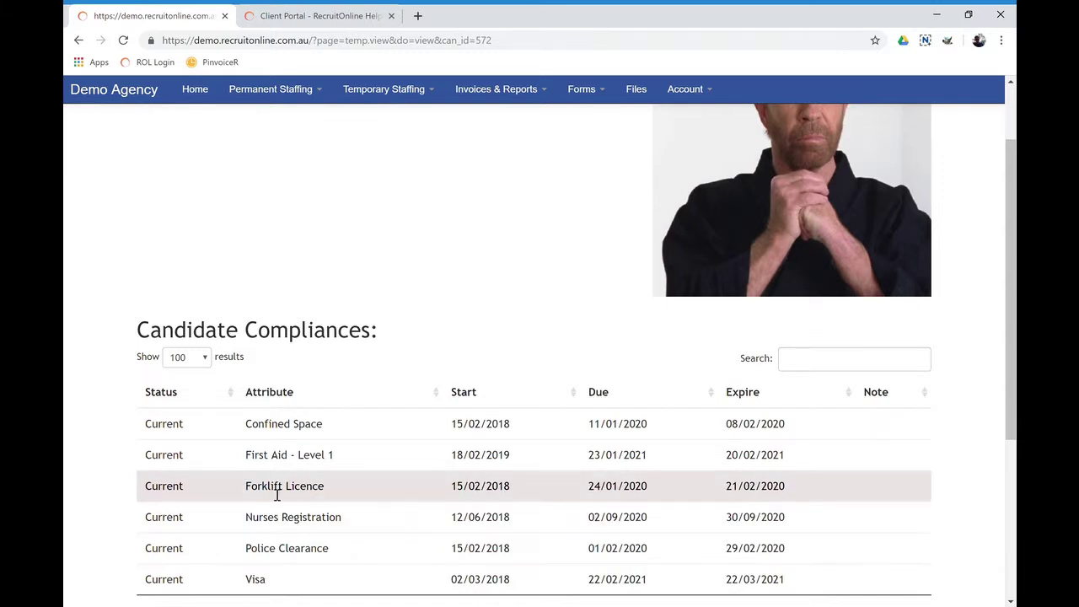
{"action": "scroll", "coordinate": [451, 426], "scroll_direction": "up", "scroll_amount": 2}
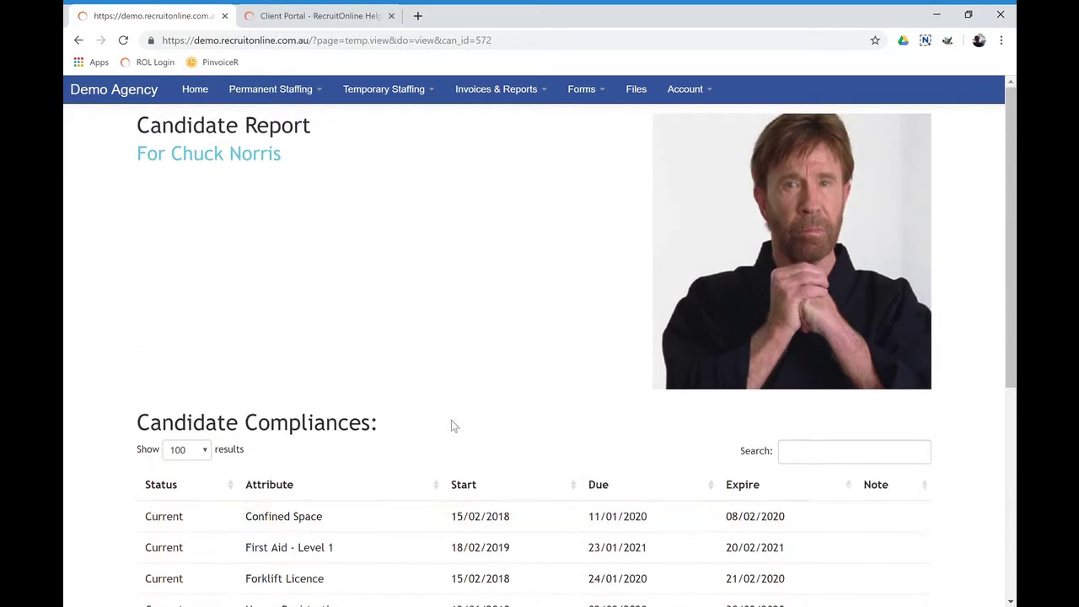
View the Order Staff jobs list, the Previous Orders Report, then the Open Order Report
{"action": "left_click", "coordinate": [406, 94]}
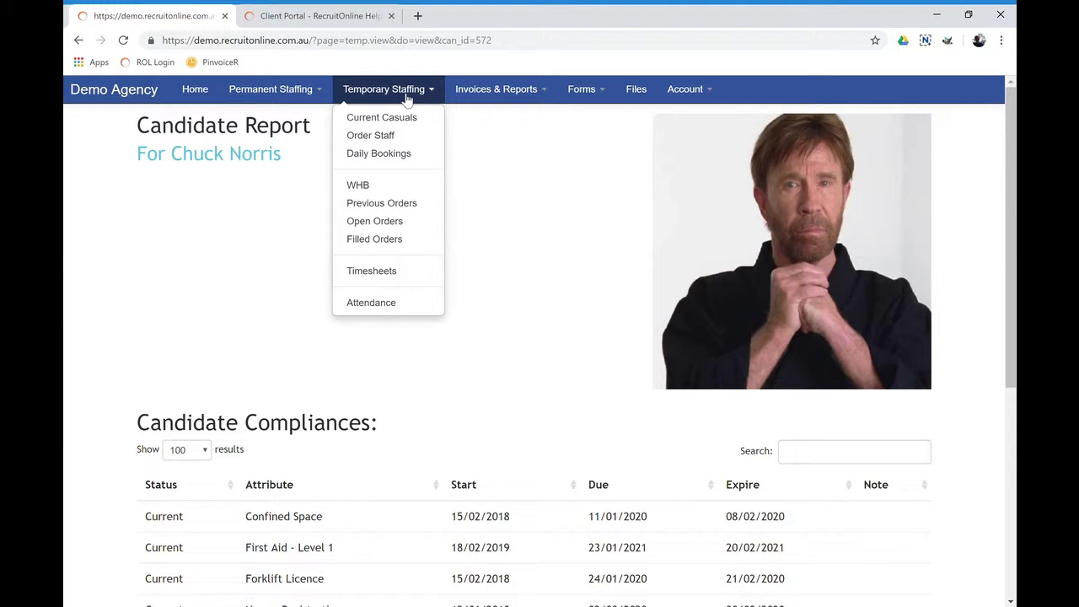
{"action": "left_click", "coordinate": [381, 138]}
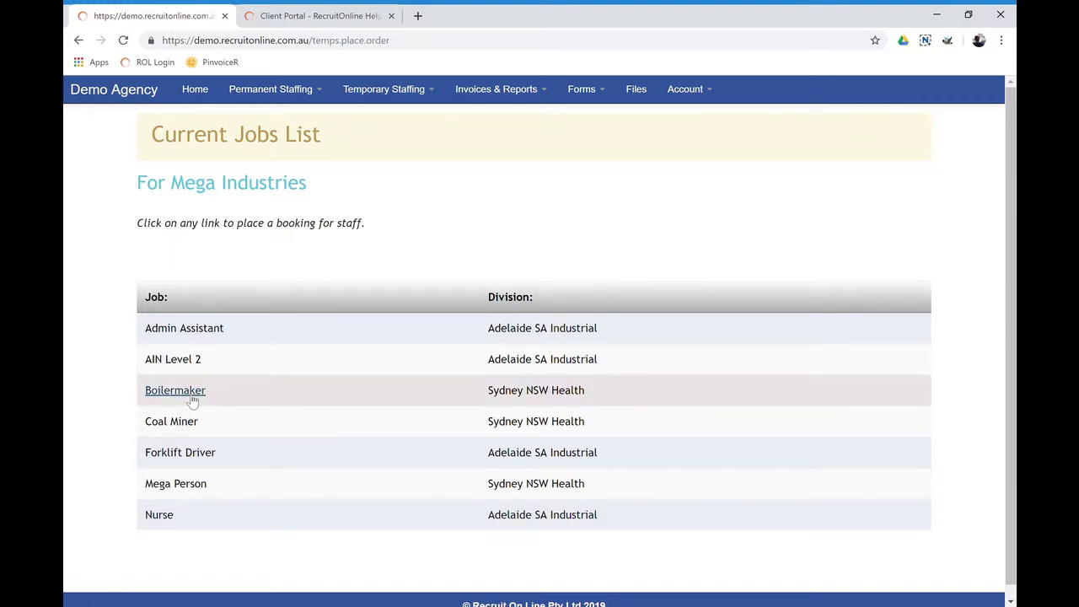
{"action": "left_click", "coordinate": [386, 91]}
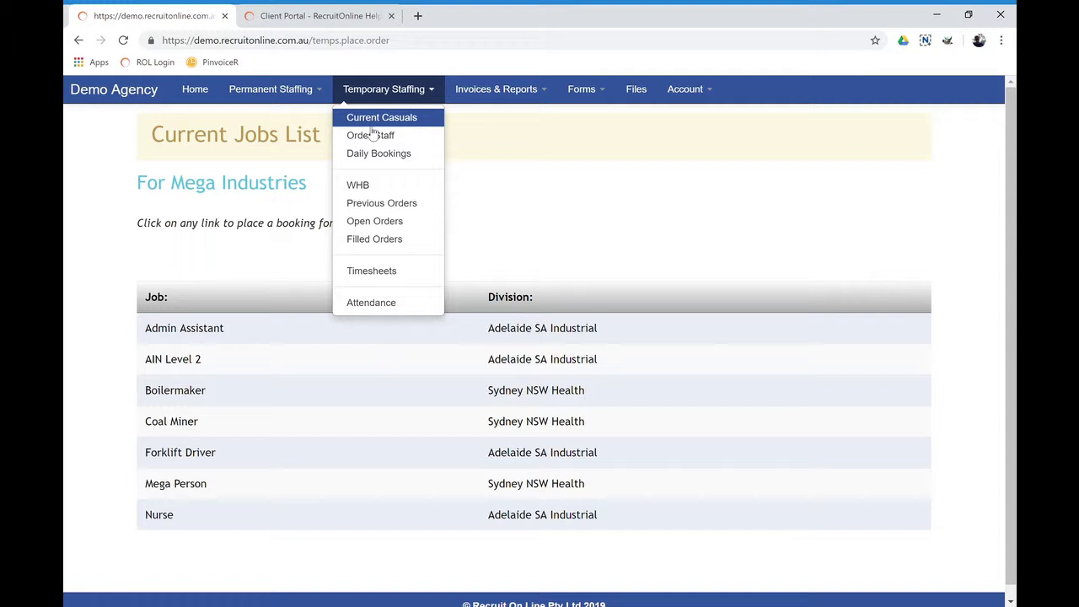
{"action": "left_click", "coordinate": [366, 205]}
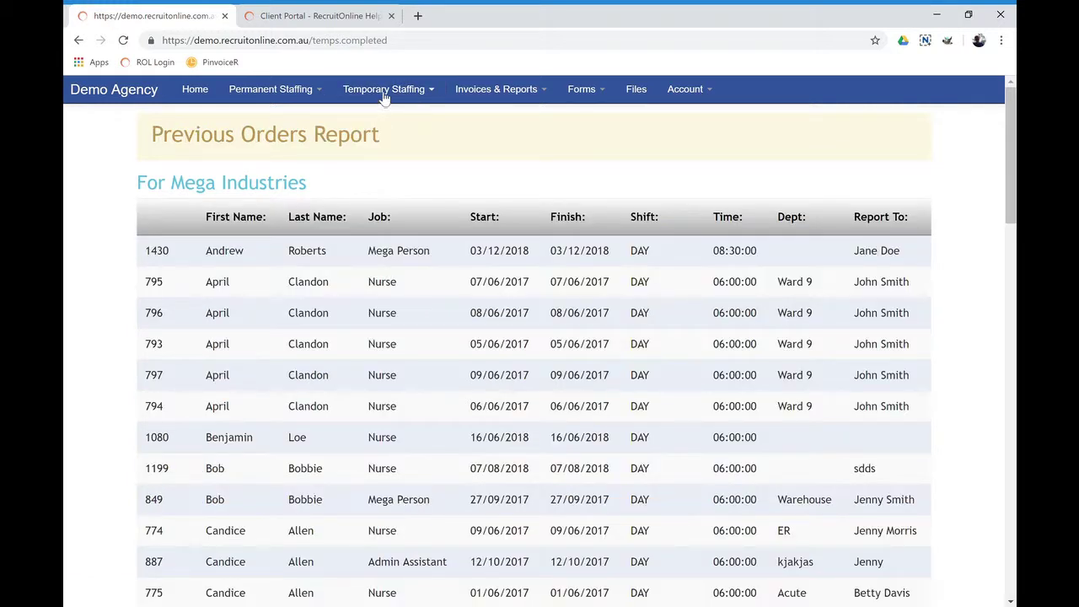
{"action": "left_click", "coordinate": [386, 98]}
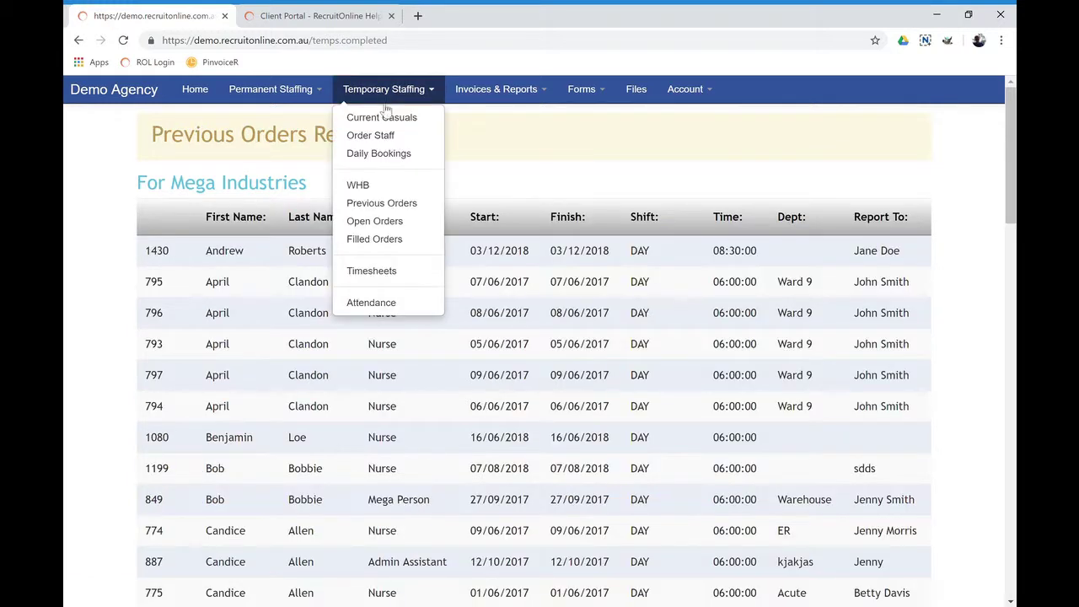
{"action": "left_click", "coordinate": [366, 220]}
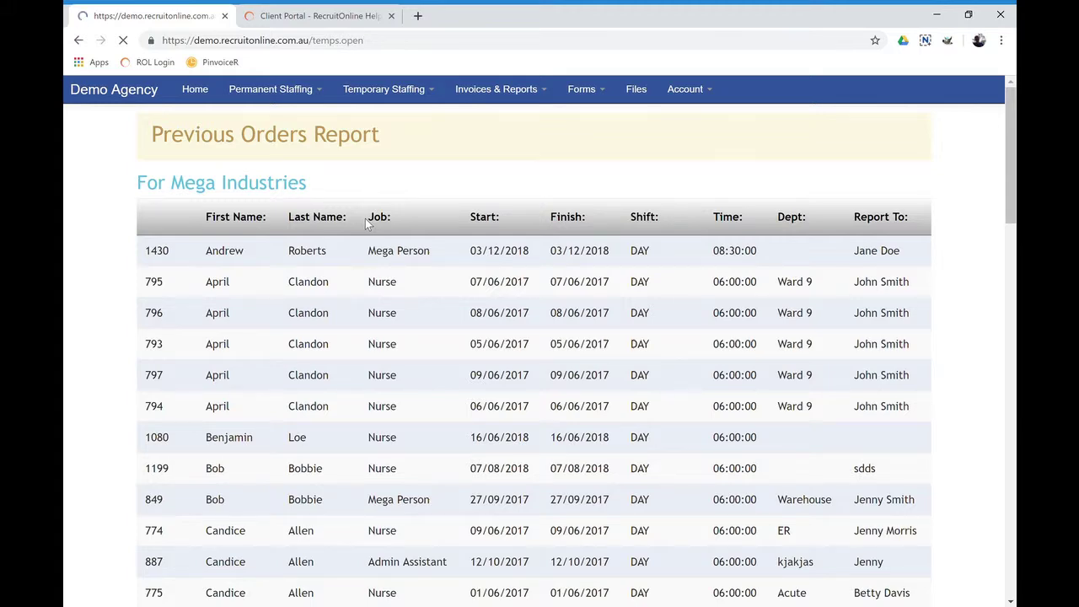
{"action": "left_click", "coordinate": [380, 91]}
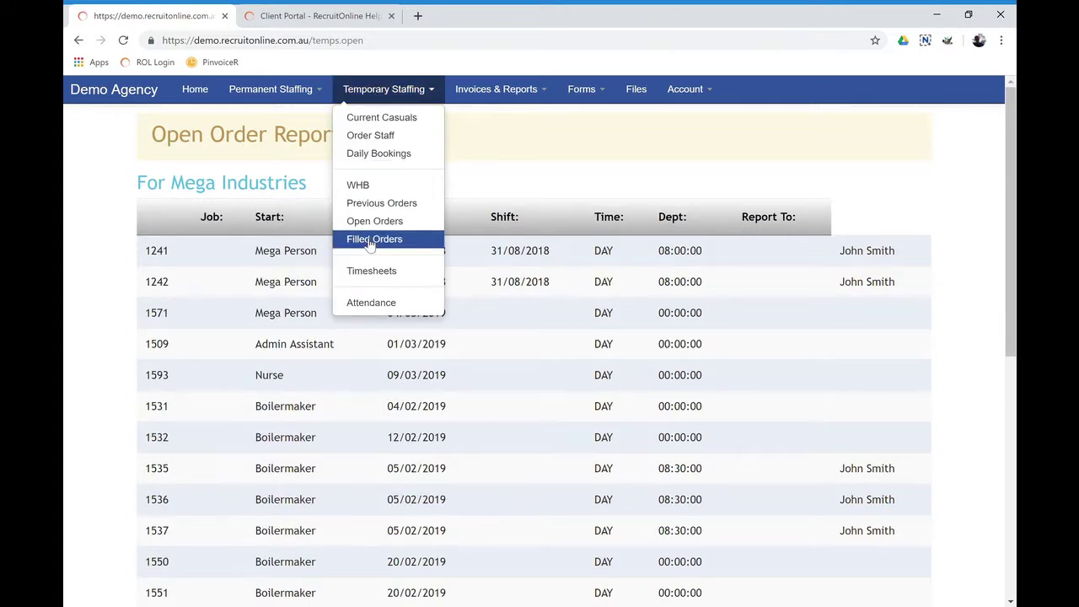
{"action": "left_click", "coordinate": [358, 186]}
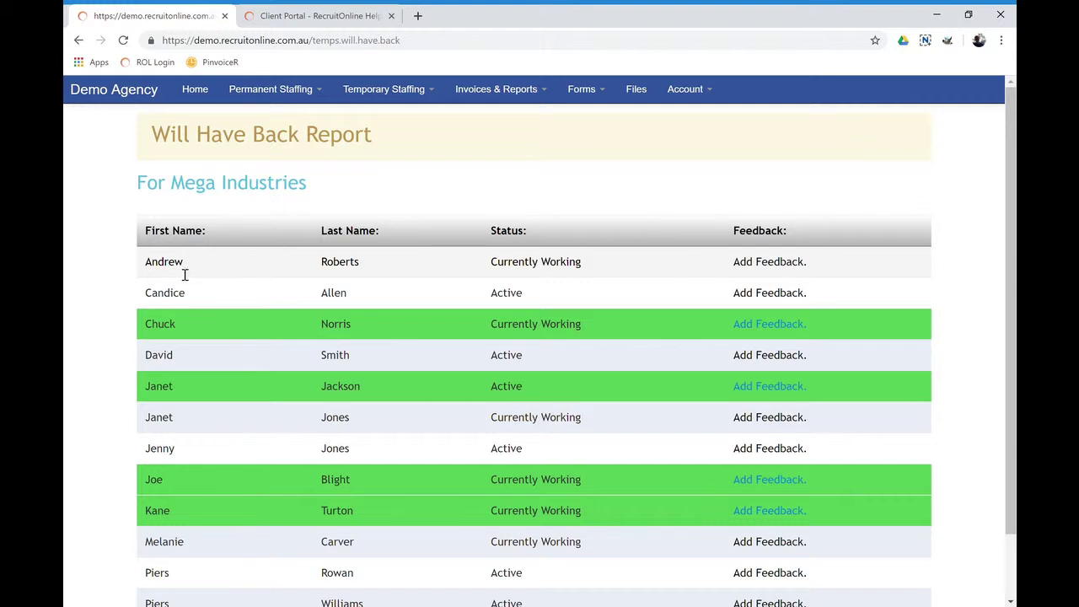
{"action": "left_click", "coordinate": [769, 262]}
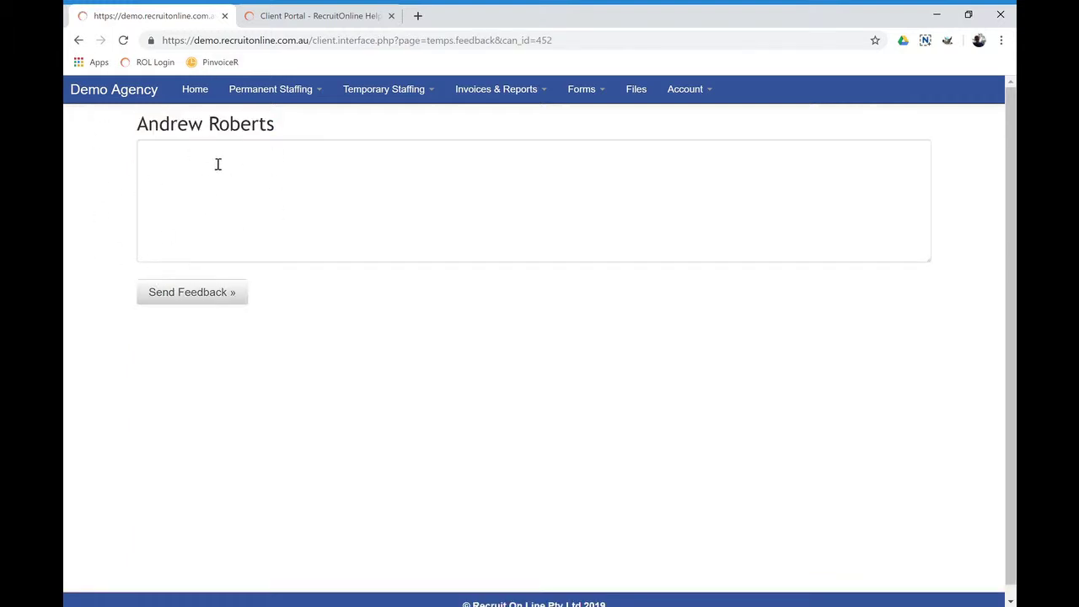
{"action": "left_click", "coordinate": [78, 40]}
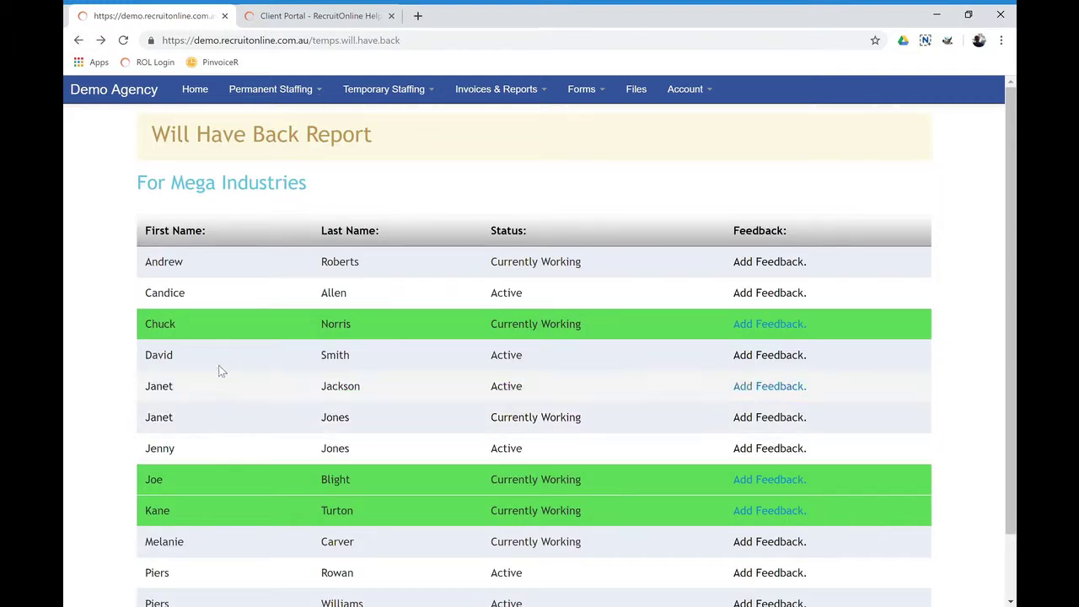
{"action": "scroll", "coordinate": [212, 341], "scroll_direction": "down", "scroll_amount": 1}
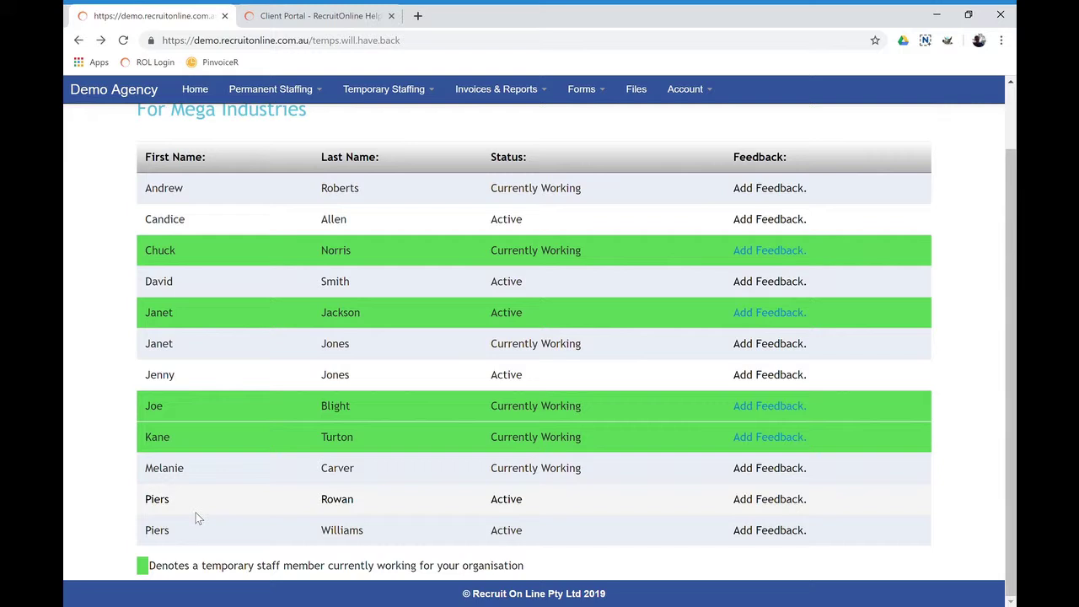
{"action": "scroll", "coordinate": [568, 552], "scroll_direction": "up", "scroll_amount": 1}
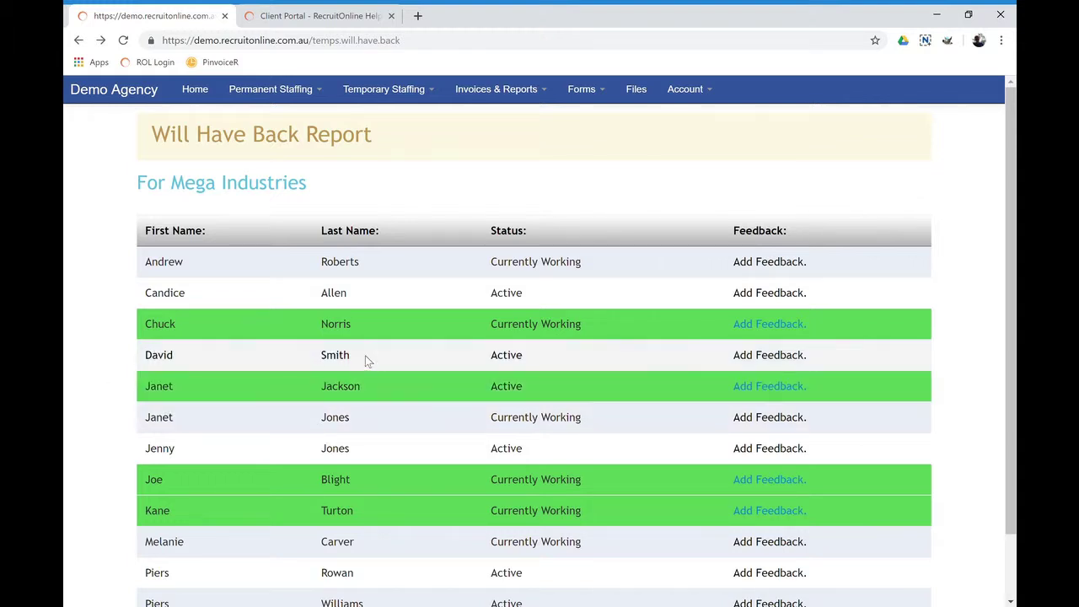
Look over the March 2019 Daily Bookings calendar, then open the Add Bookings form
{"action": "left_click", "coordinate": [381, 90]}
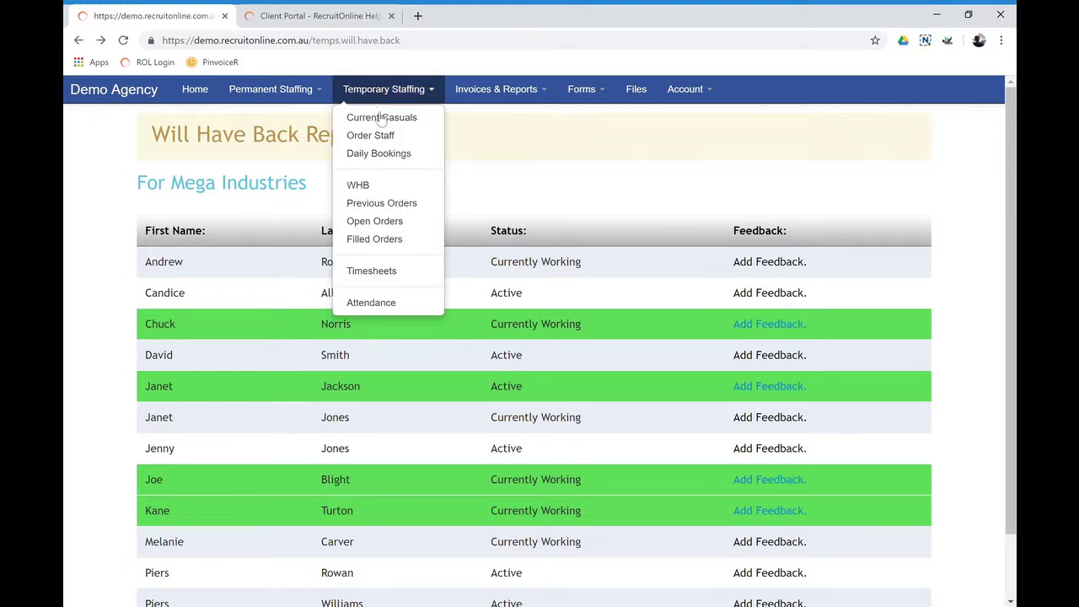
{"action": "left_click", "coordinate": [380, 162]}
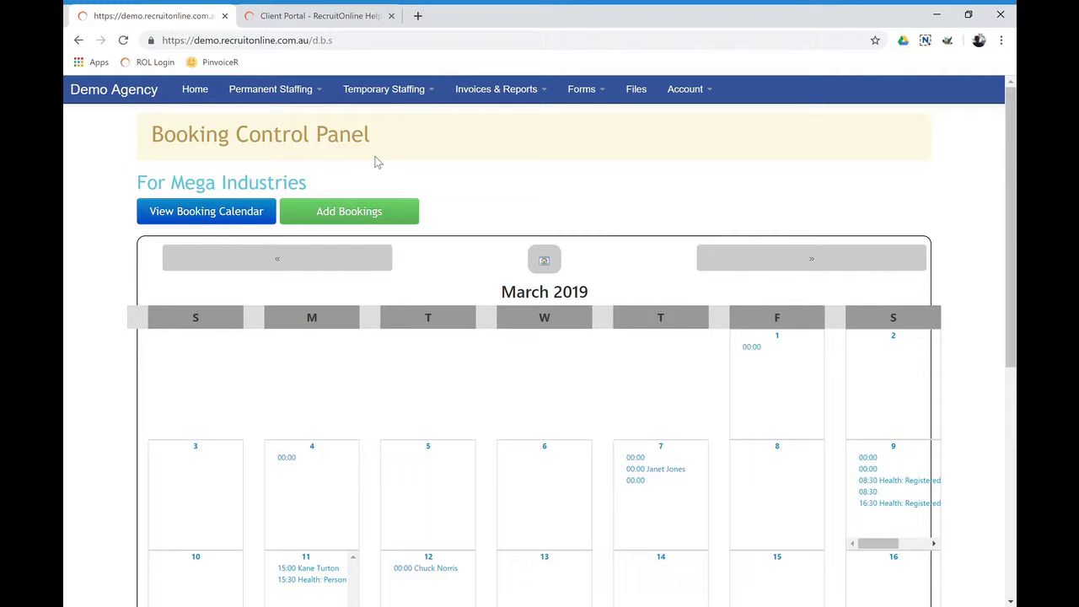
{"action": "scroll", "coordinate": [512, 178], "scroll_direction": "down", "scroll_amount": 4}
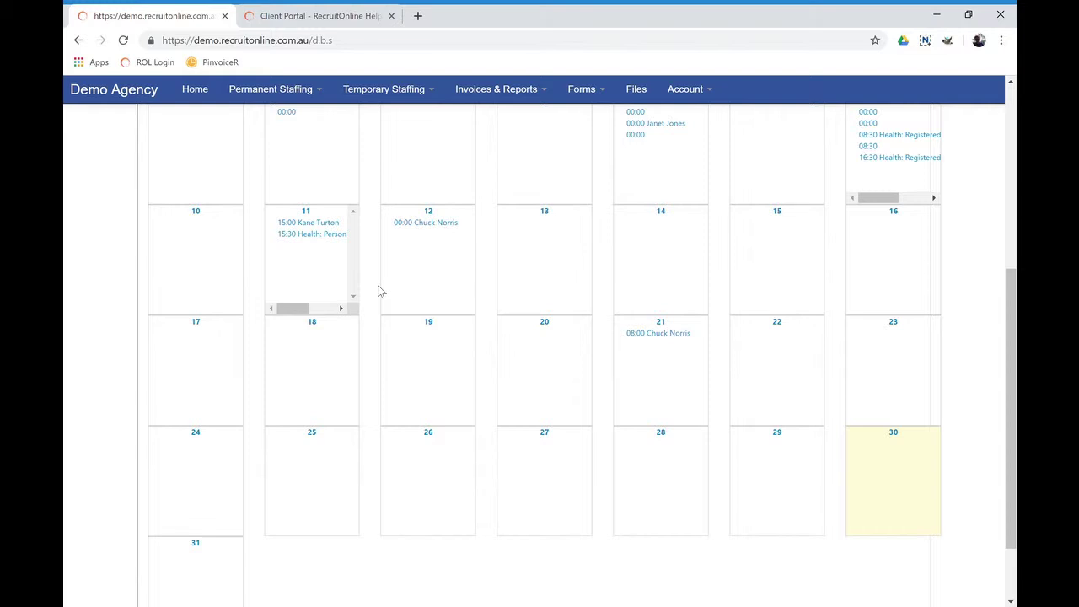
{"action": "scroll", "coordinate": [388, 278], "scroll_direction": "up", "scroll_amount": 4}
{"action": "scroll", "coordinate": [540, 329], "scroll_direction": "down", "scroll_amount": 2}
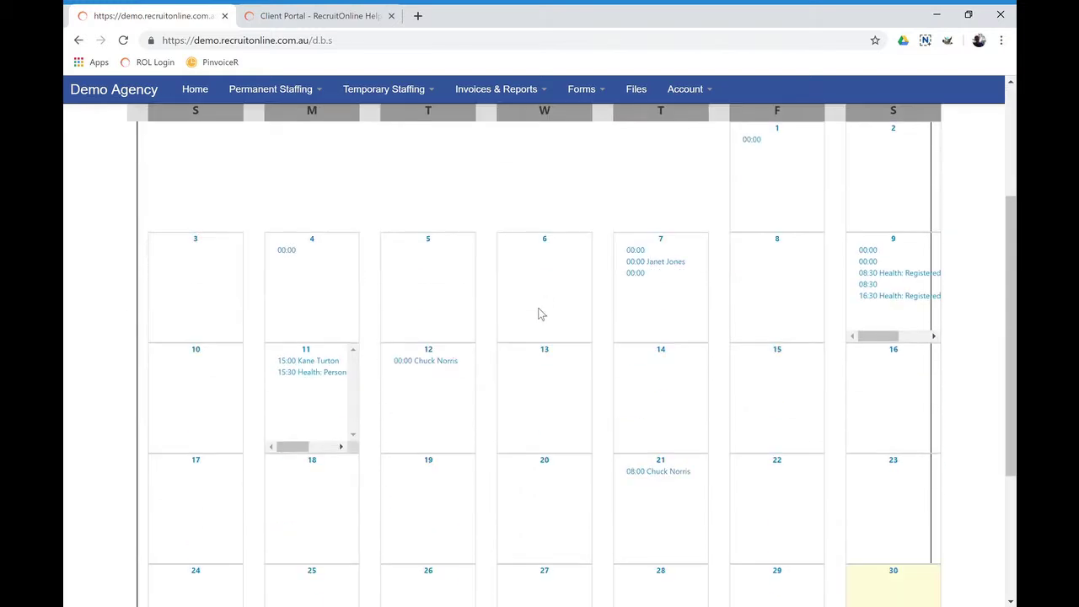
{"action": "scroll", "coordinate": [496, 358], "scroll_direction": "up", "scroll_amount": 3}
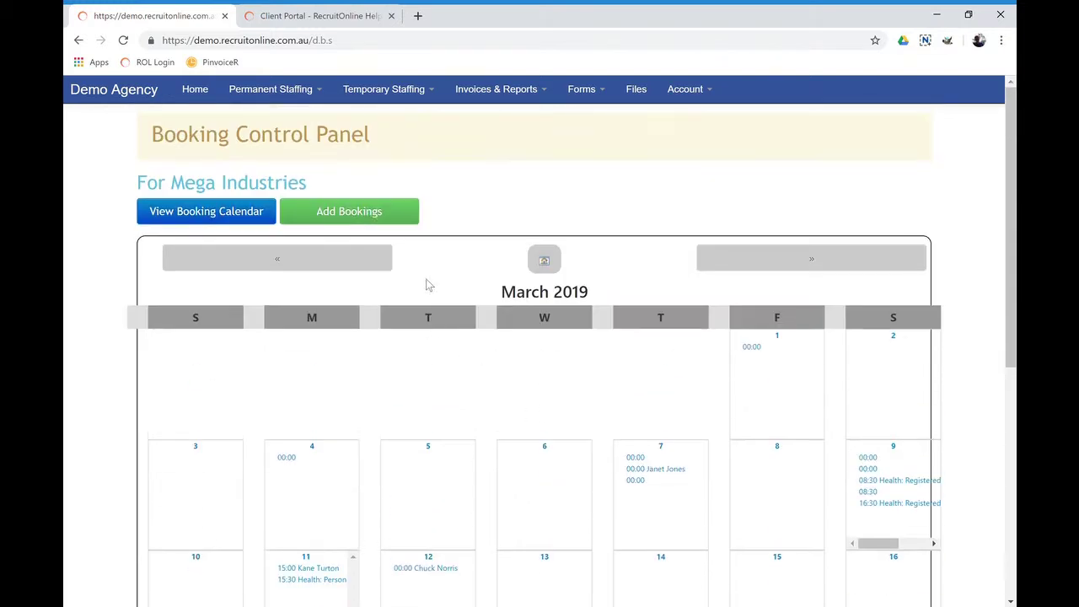
{"action": "left_click", "coordinate": [344, 208]}
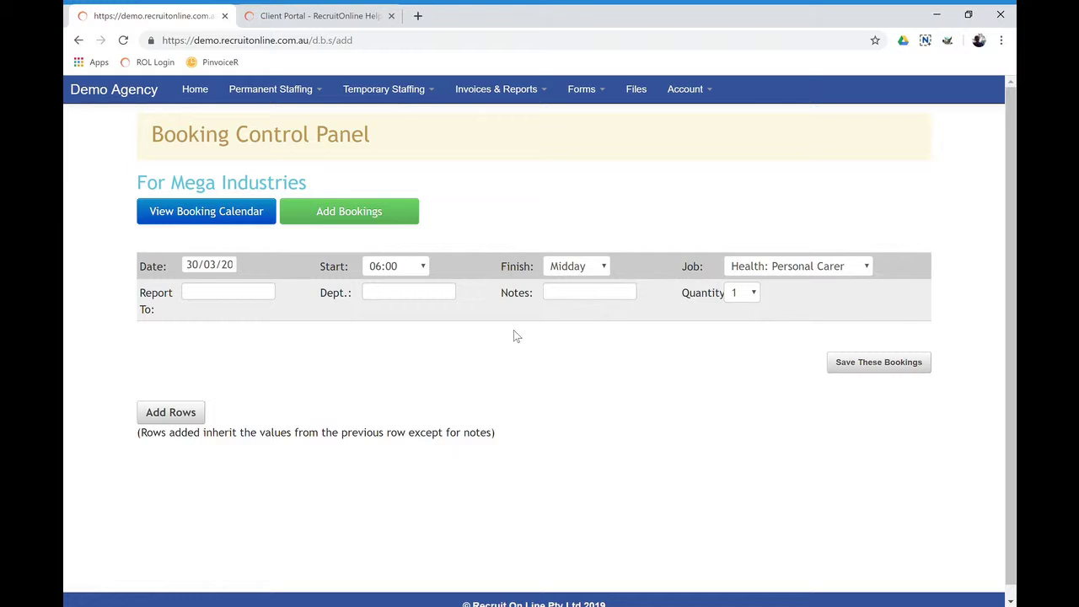
From the timesheets awaiting approval, open the 40.1-hour Mega Industries timesheet for week ending 04/02/2018
{"action": "left_click", "coordinate": [418, 93]}
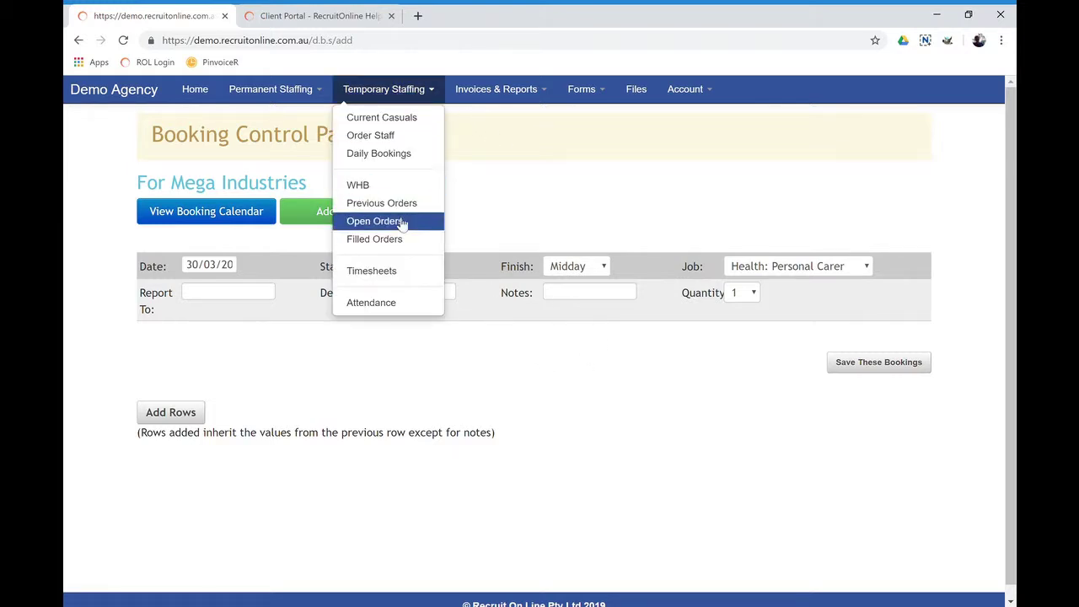
{"action": "left_click", "coordinate": [395, 272]}
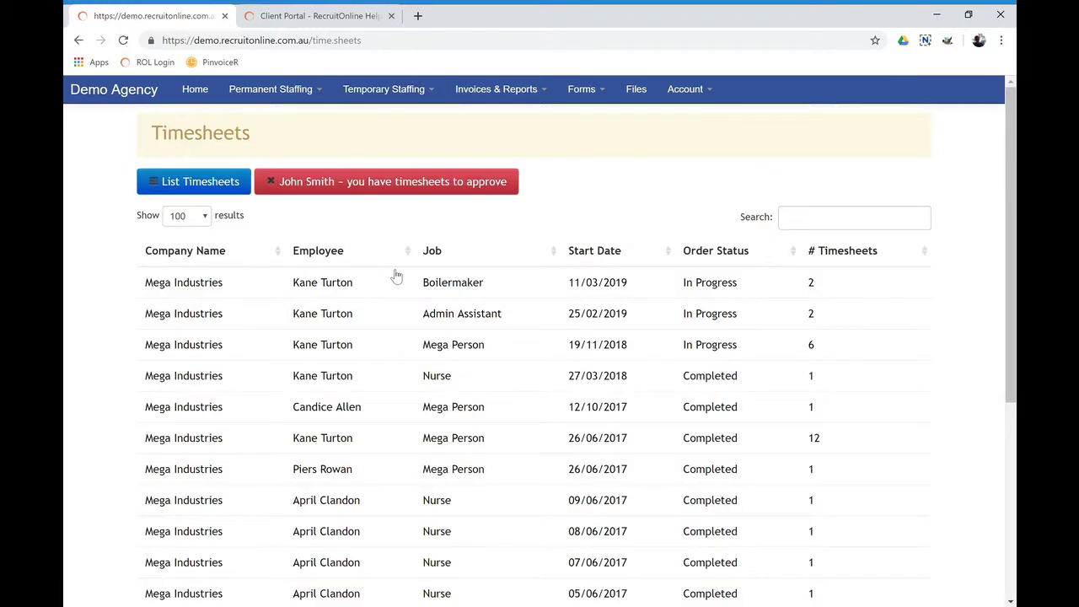
{"action": "left_click", "coordinate": [374, 185]}
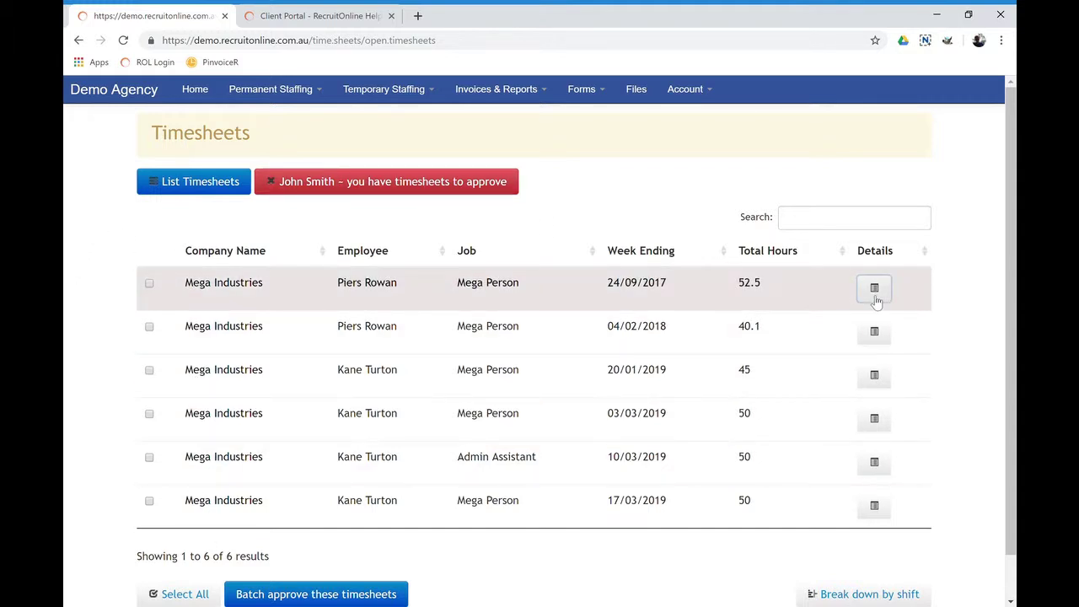
{"action": "mouse_move", "coordinate": [882, 337]}
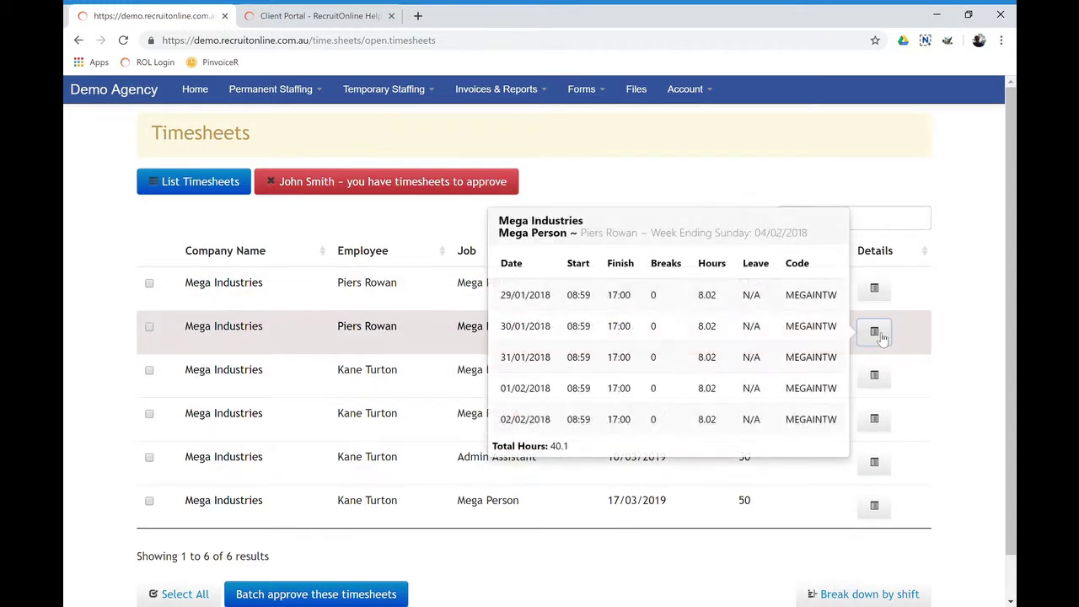
{"action": "mouse_move", "coordinate": [886, 380]}
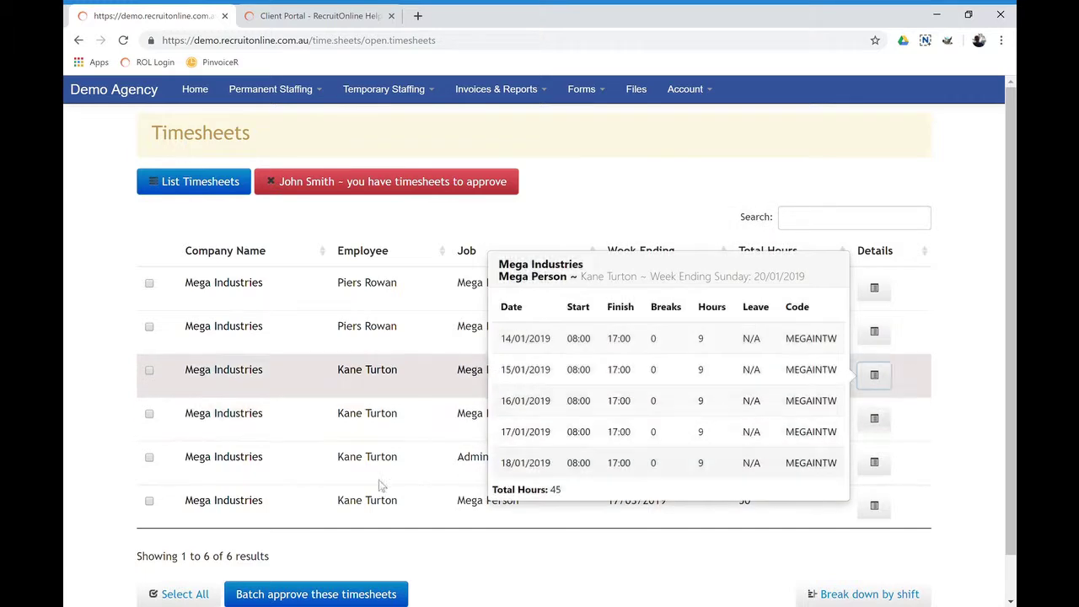
{"action": "scroll", "coordinate": [184, 304], "scroll_direction": "down", "scroll_amount": 1}
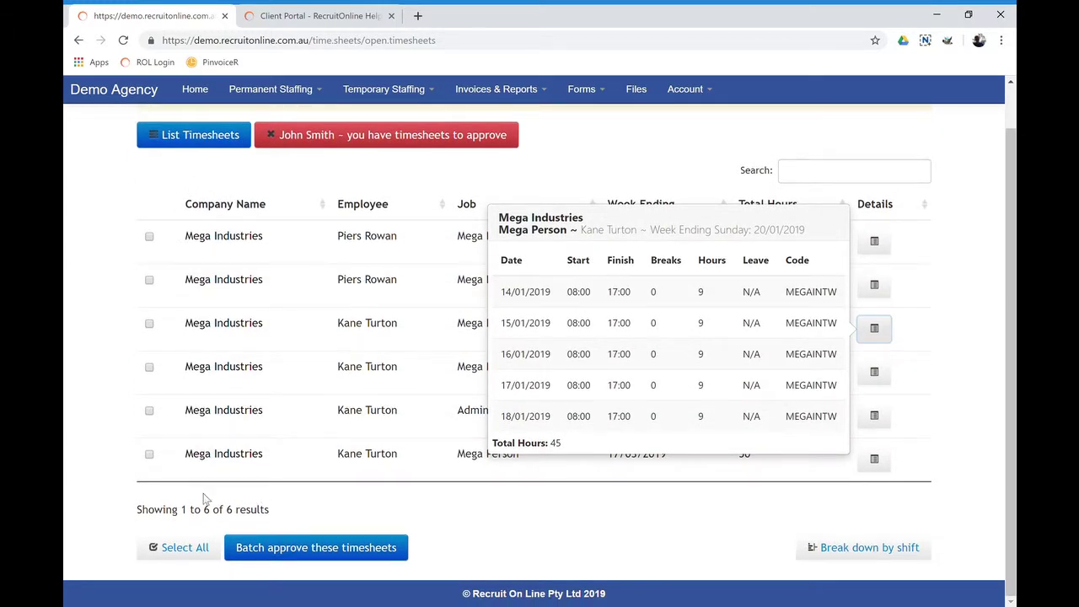
{"action": "left_click", "coordinate": [238, 283]}
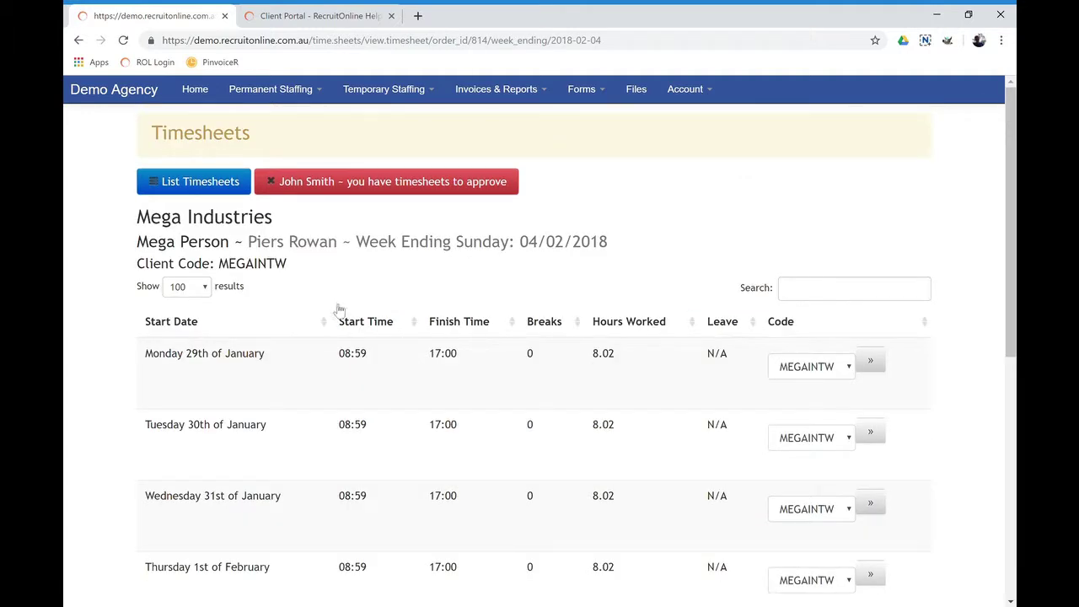
Approve the hours on the 04/02/2018 timesheet and accept the client acknowledgement terms
{"action": "scroll", "coordinate": [625, 278], "scroll_direction": "down", "scroll_amount": 3}
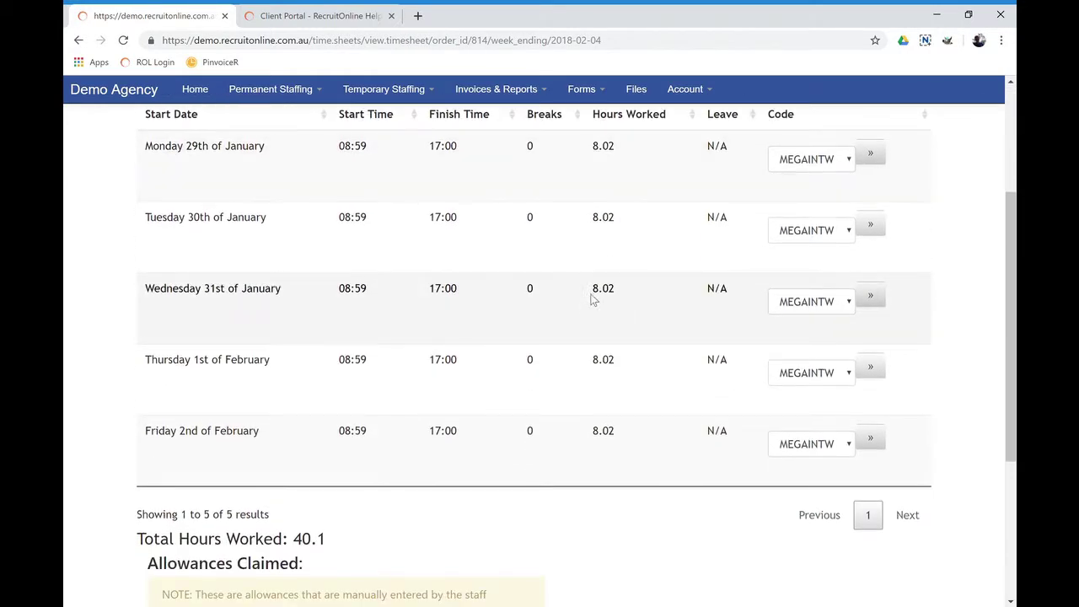
{"action": "scroll", "coordinate": [593, 303], "scroll_direction": "down", "scroll_amount": 4}
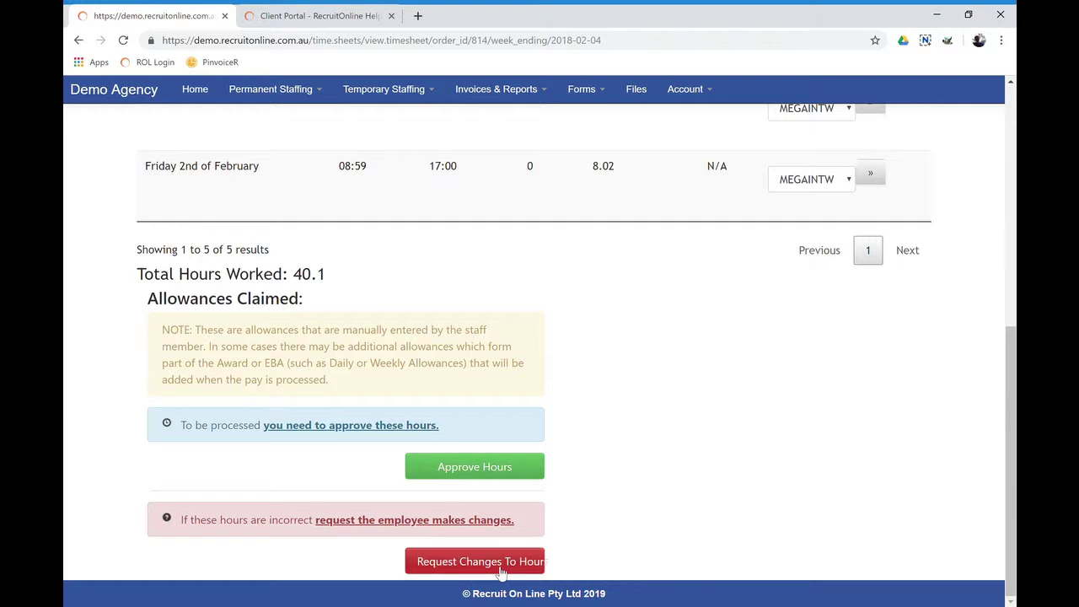
{"action": "left_click", "coordinate": [497, 466]}
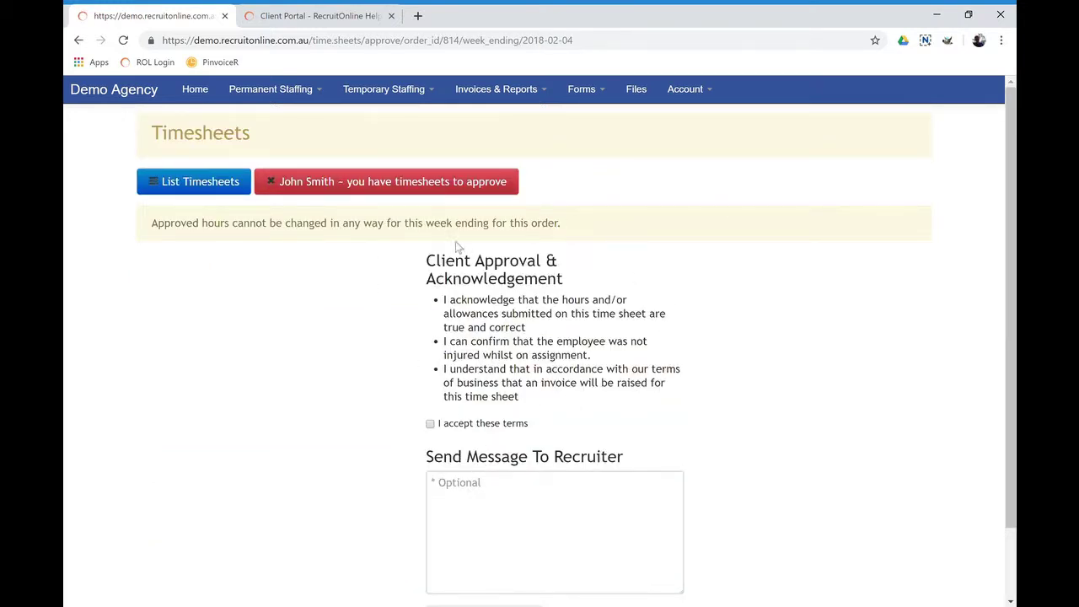
{"action": "left_click", "coordinate": [437, 431]}
{"action": "scroll", "coordinate": [515, 405], "scroll_direction": "down", "scroll_amount": 1}
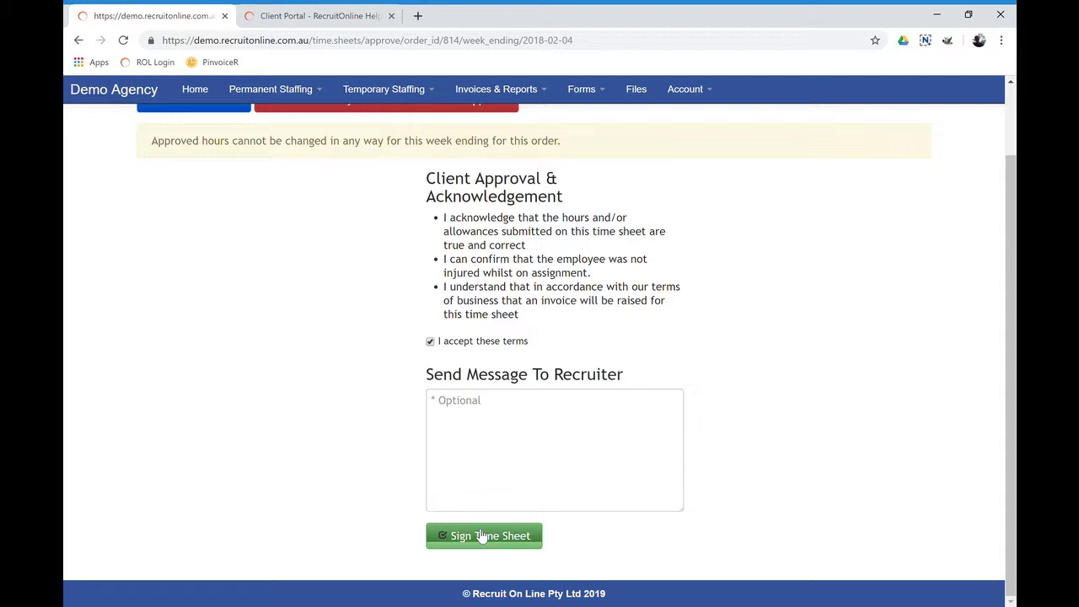
{"action": "scroll", "coordinate": [479, 445], "scroll_direction": "up", "scroll_amount": 1}
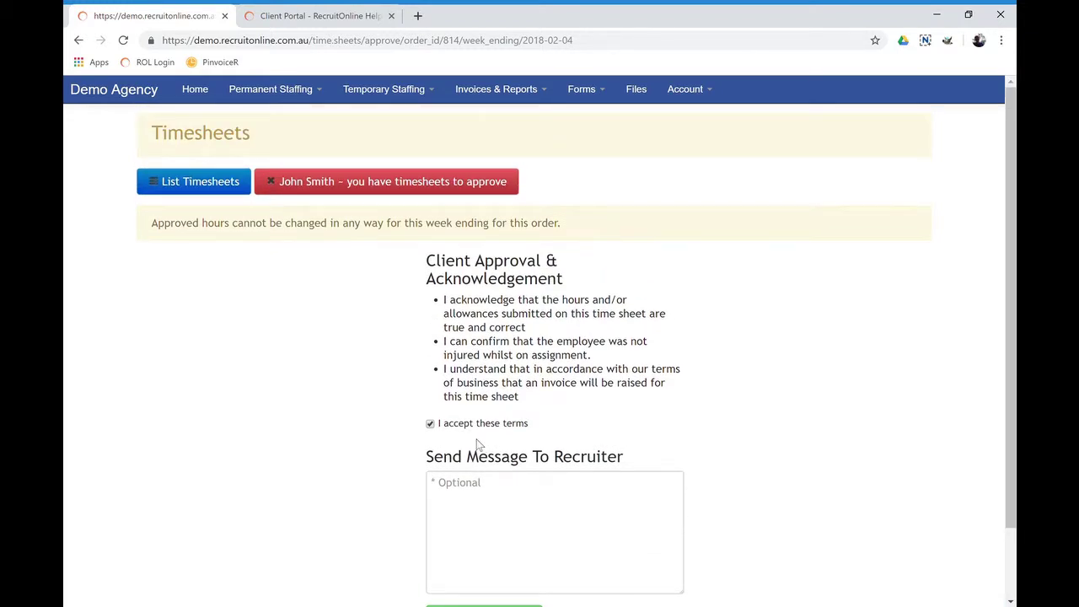
{"action": "left_click", "coordinate": [501, 98]}
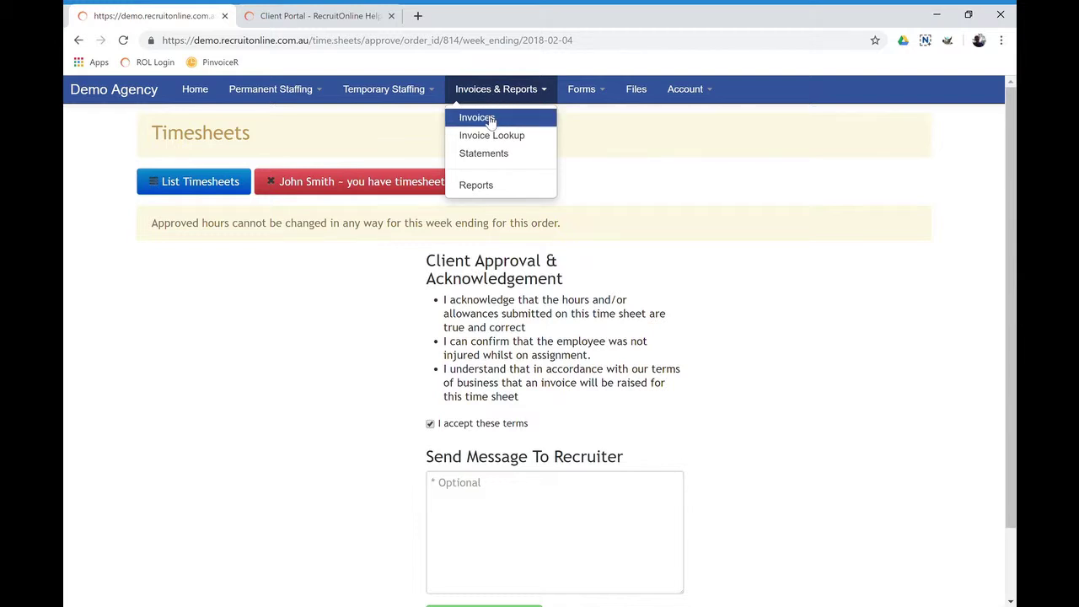
List Mega Industries' outstanding invoices and open invoice #3, the unpaid SENT temporary staff invoice
{"action": "left_click", "coordinate": [489, 120]}
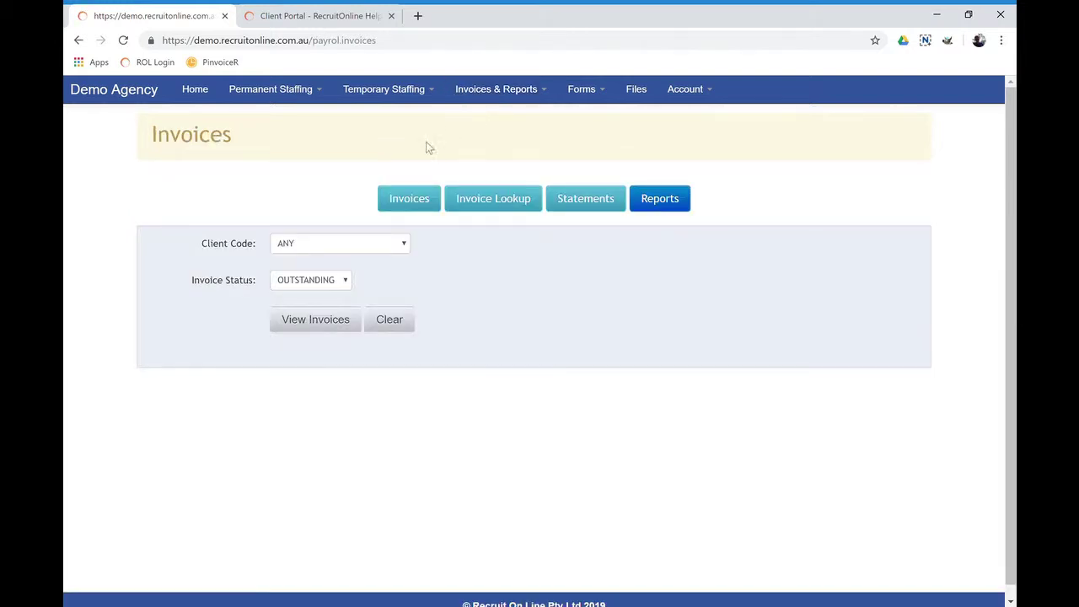
{"action": "left_click", "coordinate": [353, 317]}
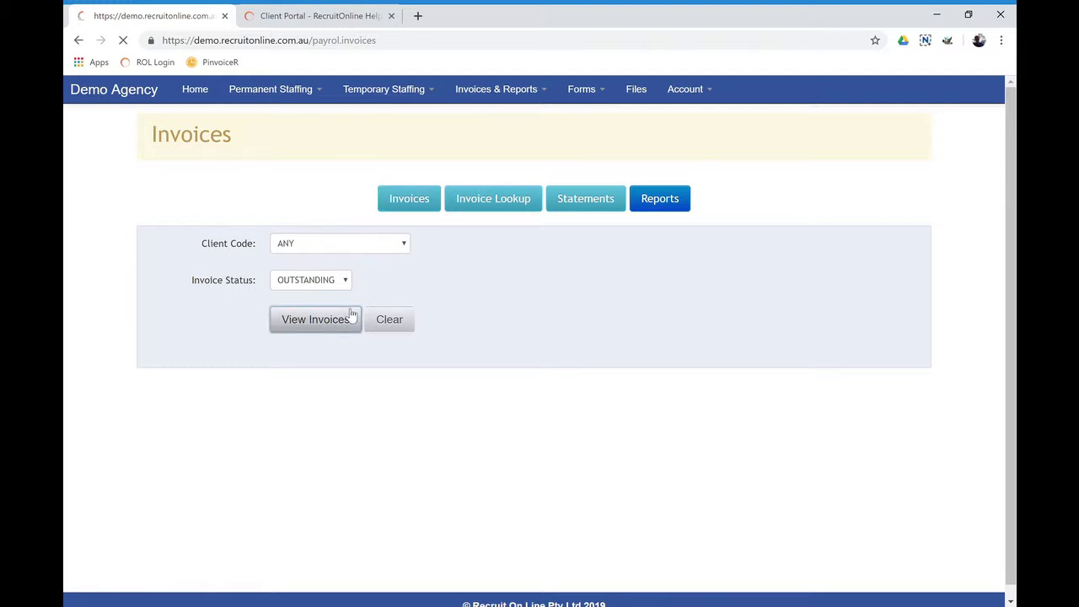
{"action": "scroll", "coordinate": [284, 355], "scroll_direction": "down", "scroll_amount": 2}
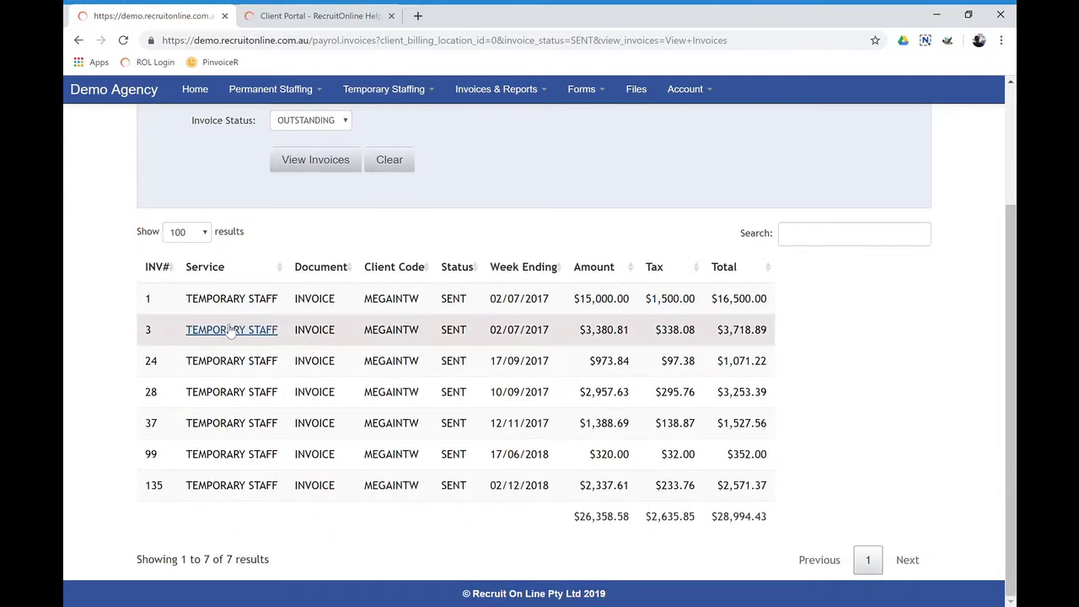
{"action": "left_click", "coordinate": [231, 331]}
{"action": "scroll", "coordinate": [231, 335], "scroll_direction": "down", "scroll_amount": 5}
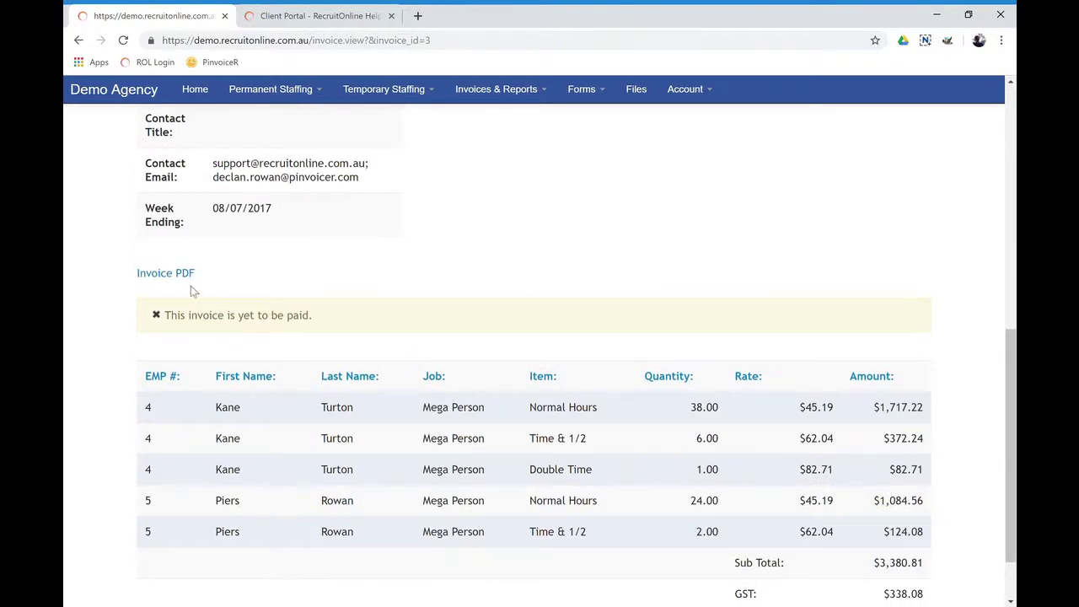
{"action": "scroll", "coordinate": [530, 380], "scroll_direction": "up", "scroll_amount": 4}
{"action": "scroll", "coordinate": [530, 380], "scroll_direction": "up", "scroll_amount": 3}
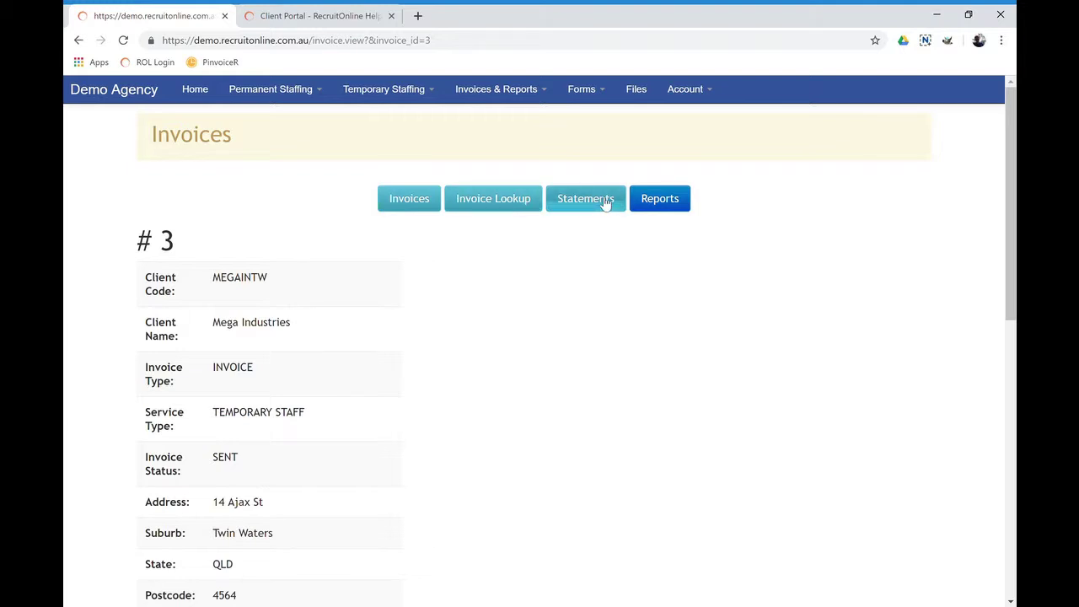
Run the MEGAINTW report for 2017-2018 period #4 and 2018-2019 period #0, reviewing its 103 pay lines
{"action": "left_click", "coordinate": [657, 202]}
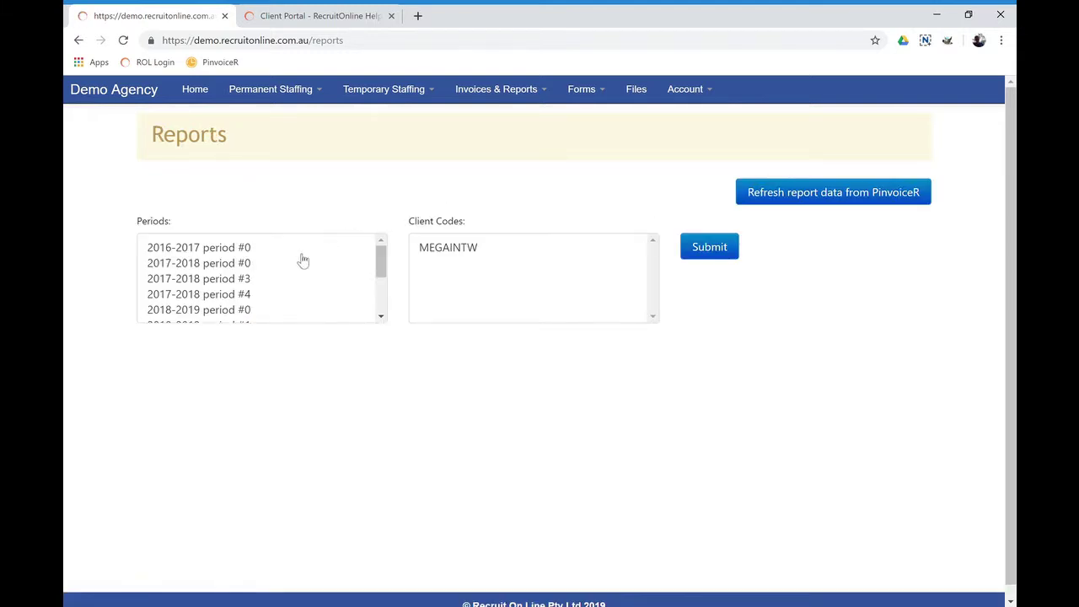
{"action": "left_click", "coordinate": [219, 251]}
{"action": "left_click", "coordinate": [223, 264], "text": "ctrl"}
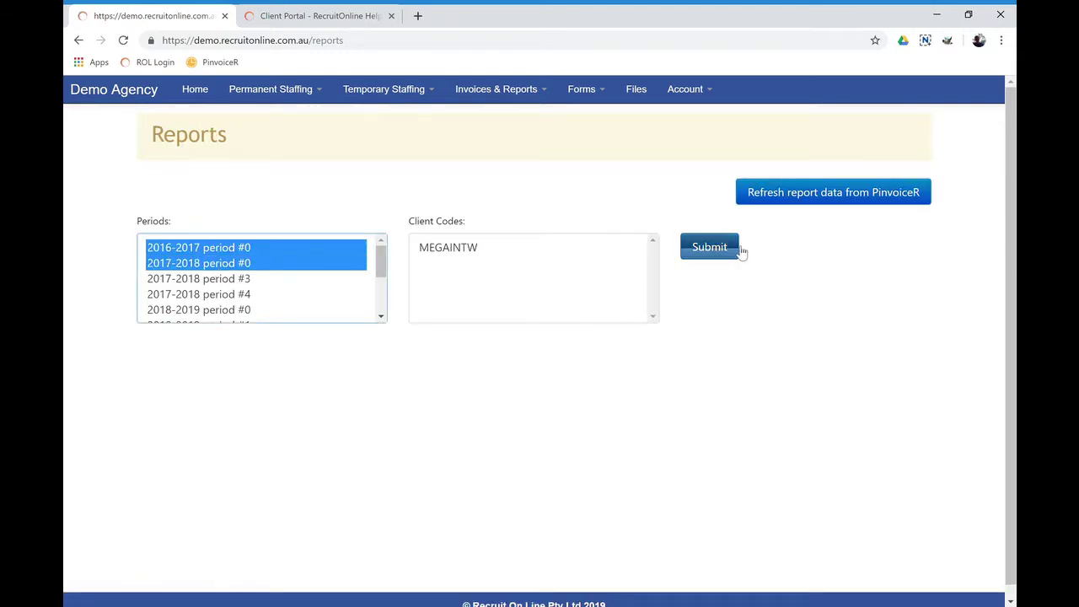
{"action": "left_click_drag", "start_coordinate": [226, 296], "coordinate": [228, 309]}
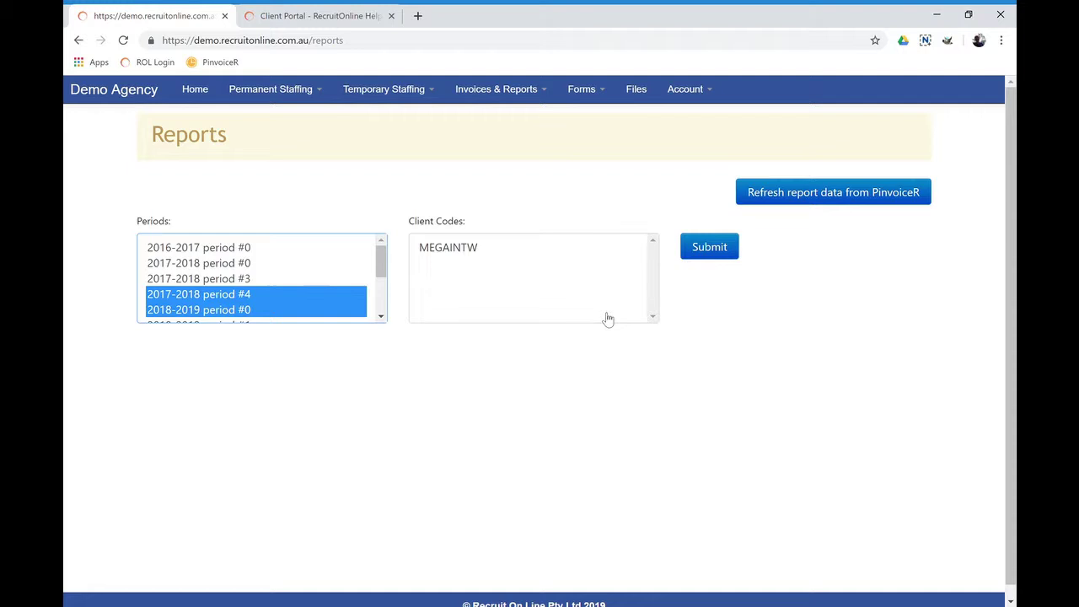
{"action": "left_click", "coordinate": [708, 246]}
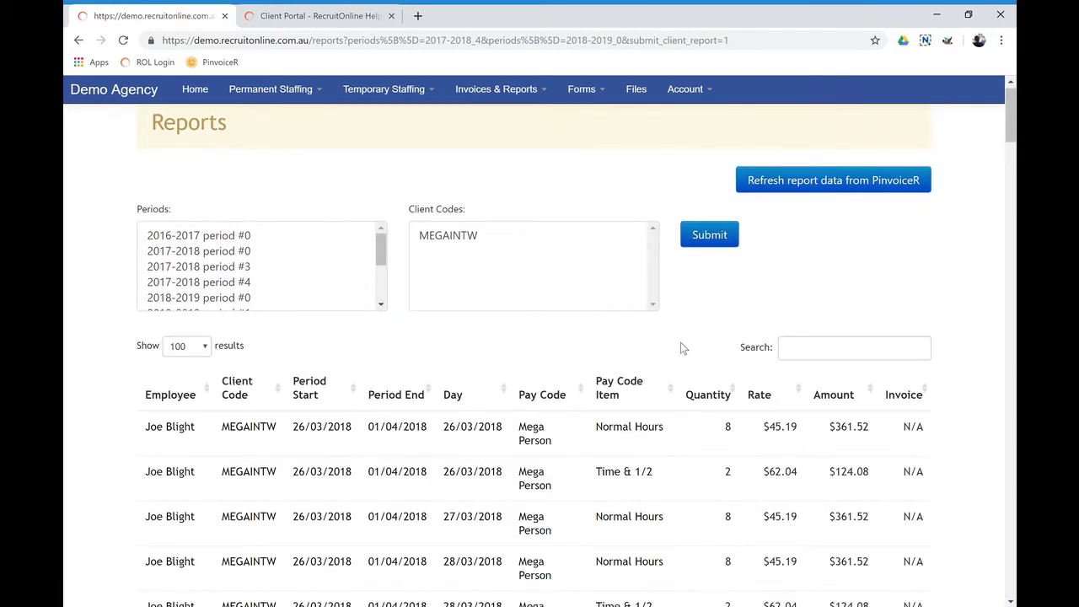
{"action": "scroll", "coordinate": [680, 349], "scroll_direction": "down", "scroll_amount": 3}
{"action": "scroll", "coordinate": [559, 261], "scroll_direction": "down", "scroll_amount": 2}
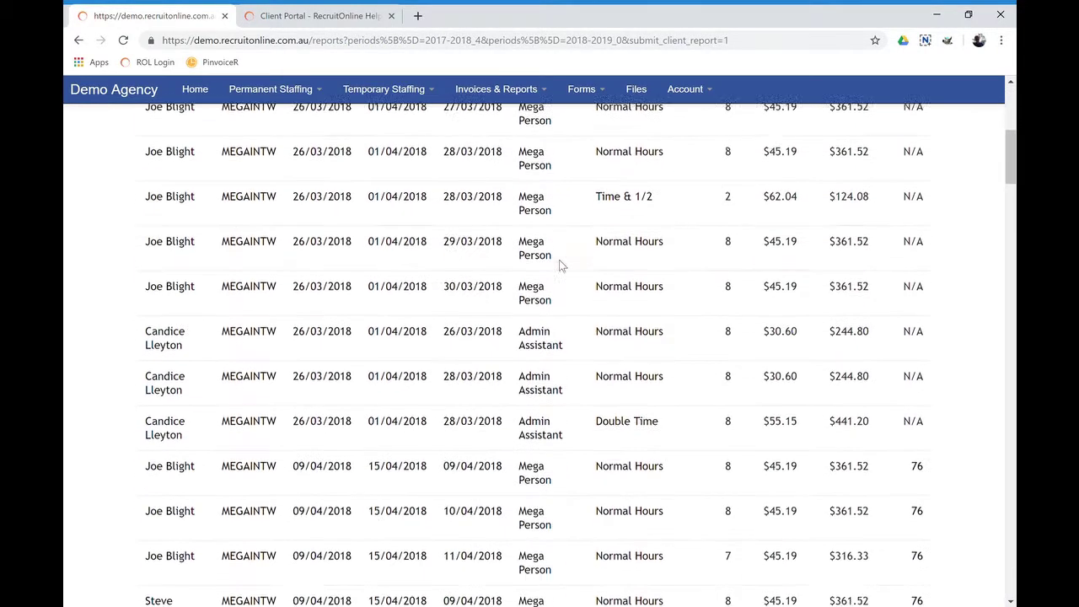
{"action": "scroll", "coordinate": [559, 261], "scroll_direction": "up", "scroll_amount": 3}
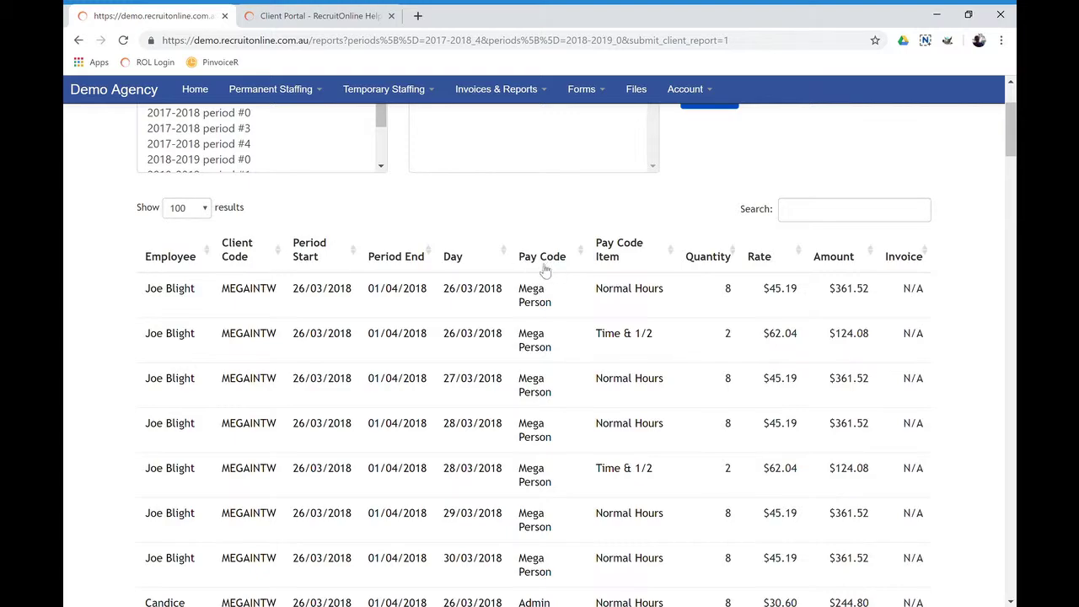
{"action": "scroll", "coordinate": [759, 290], "scroll_direction": "down", "scroll_amount": 10}
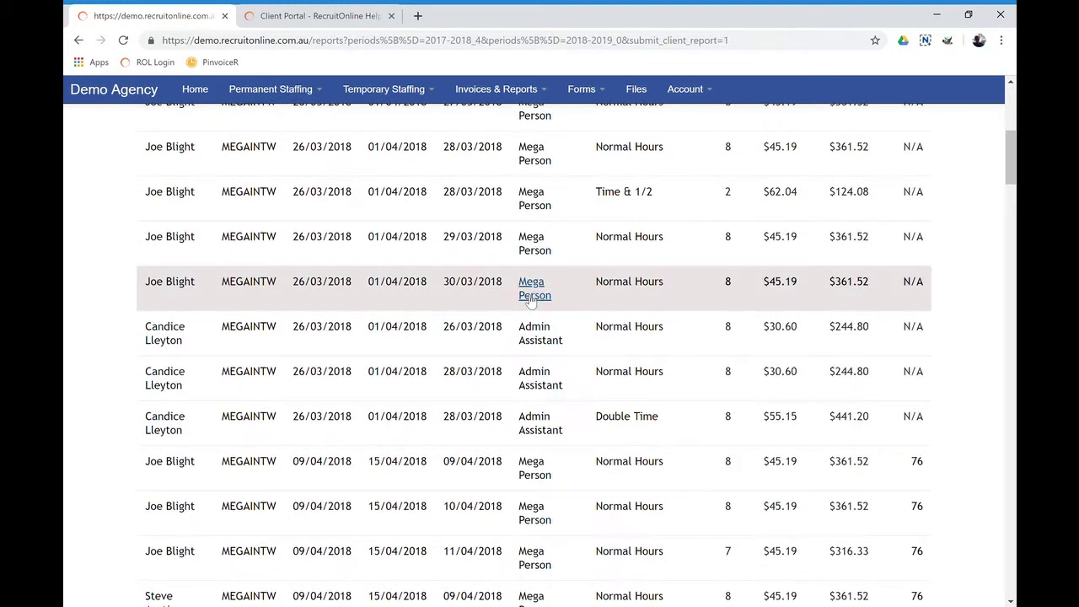
{"action": "scroll", "coordinate": [218, 529], "scroll_direction": "down", "scroll_amount": 20}
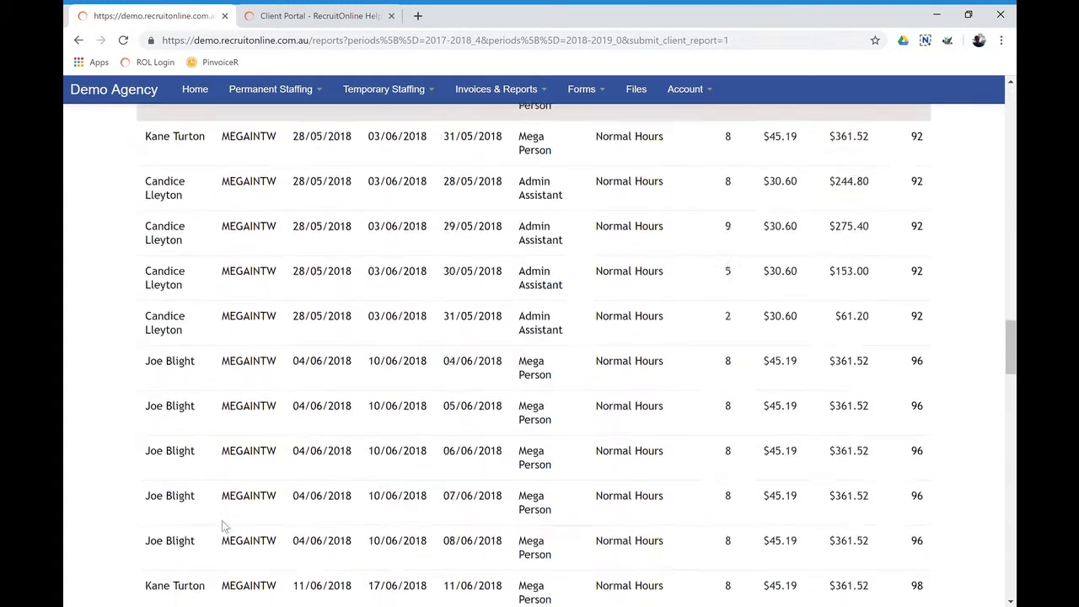
{"action": "scroll", "coordinate": [301, 483], "scroll_direction": "down", "scroll_amount": 5}
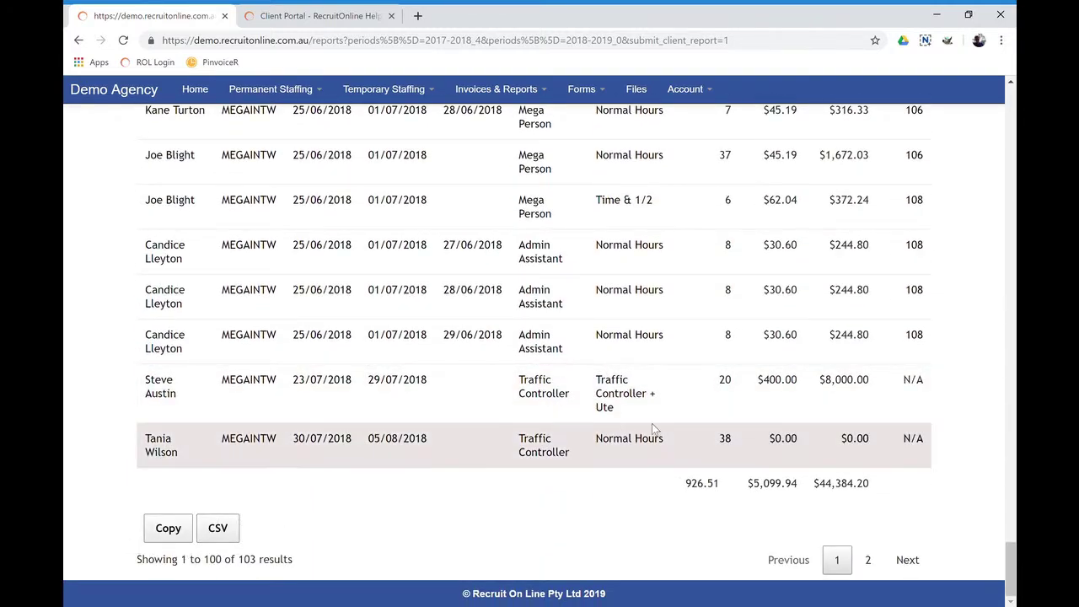
{"action": "scroll", "coordinate": [658, 388], "scroll_direction": "up", "scroll_amount": 7}
Open the OHS Incident Report form from the Forms list
{"action": "left_click", "coordinate": [511, 98]}
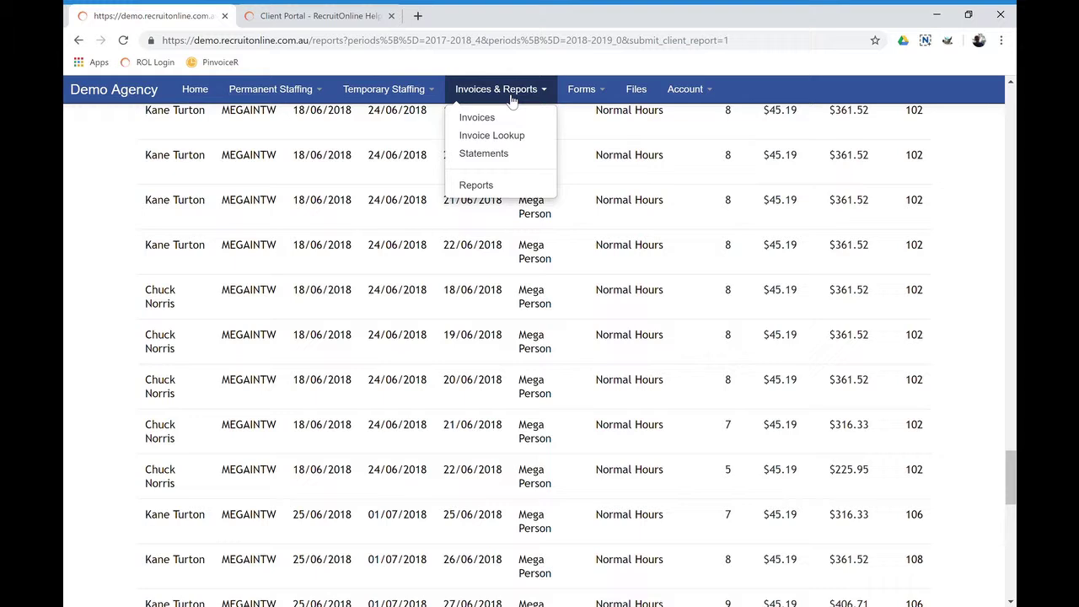
{"action": "left_click", "coordinate": [591, 92]}
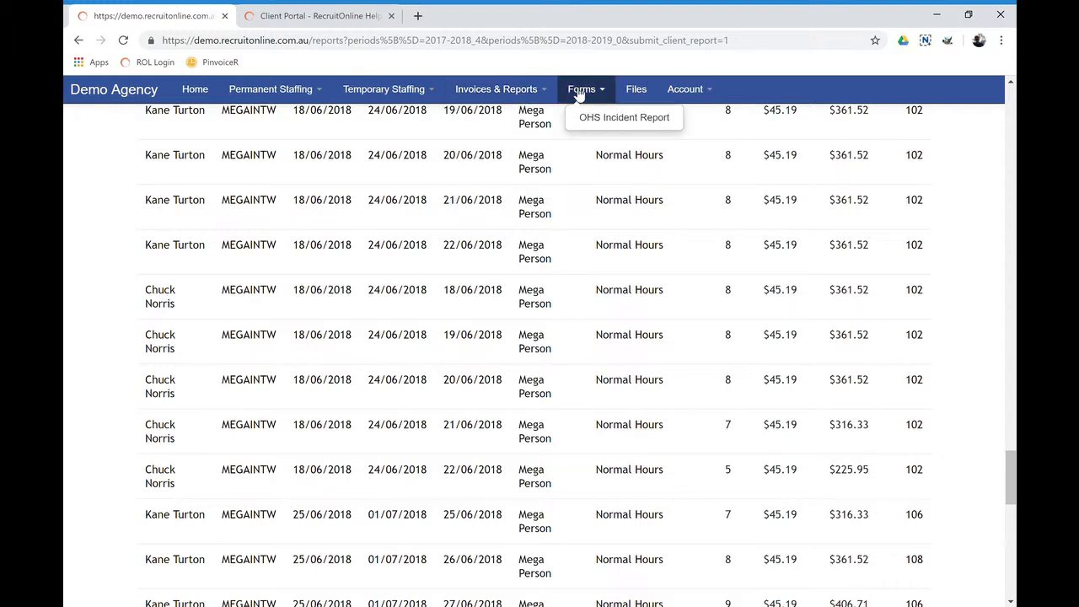
{"action": "left_click", "coordinate": [604, 119]}
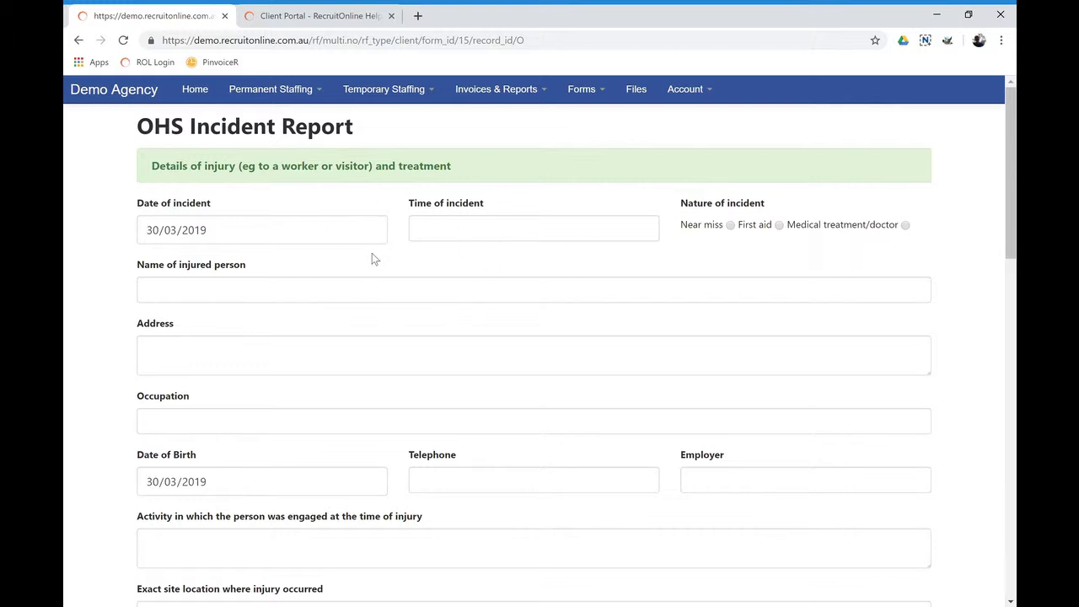
Scroll through the OHS Incident Report down to the signature area and back to the top
{"action": "scroll", "coordinate": [508, 282], "scroll_direction": "down", "scroll_amount": 5}
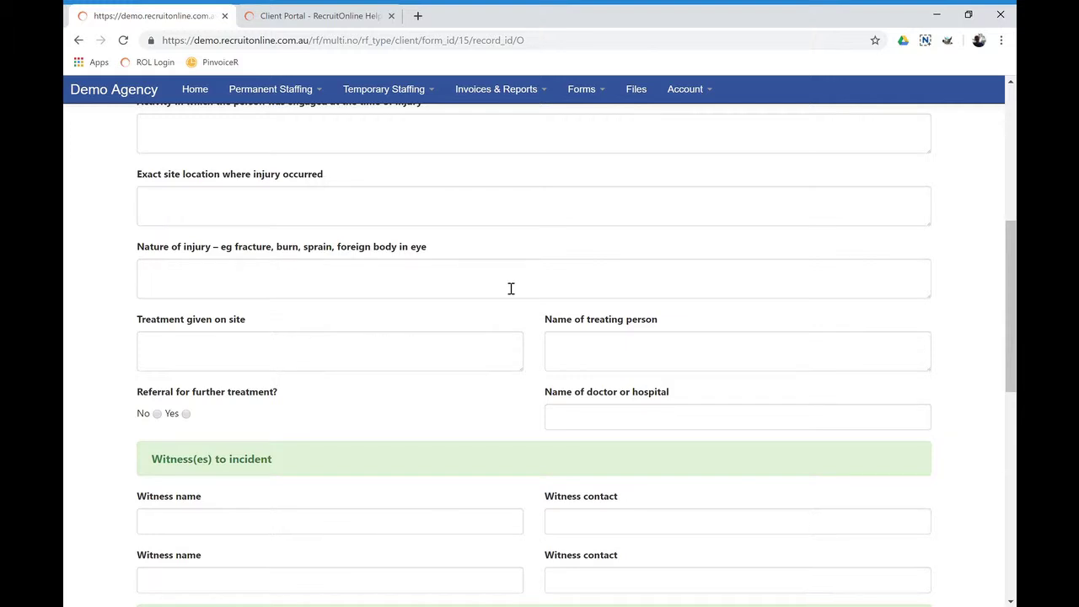
{"action": "scroll", "coordinate": [525, 318], "scroll_direction": "down", "scroll_amount": 3}
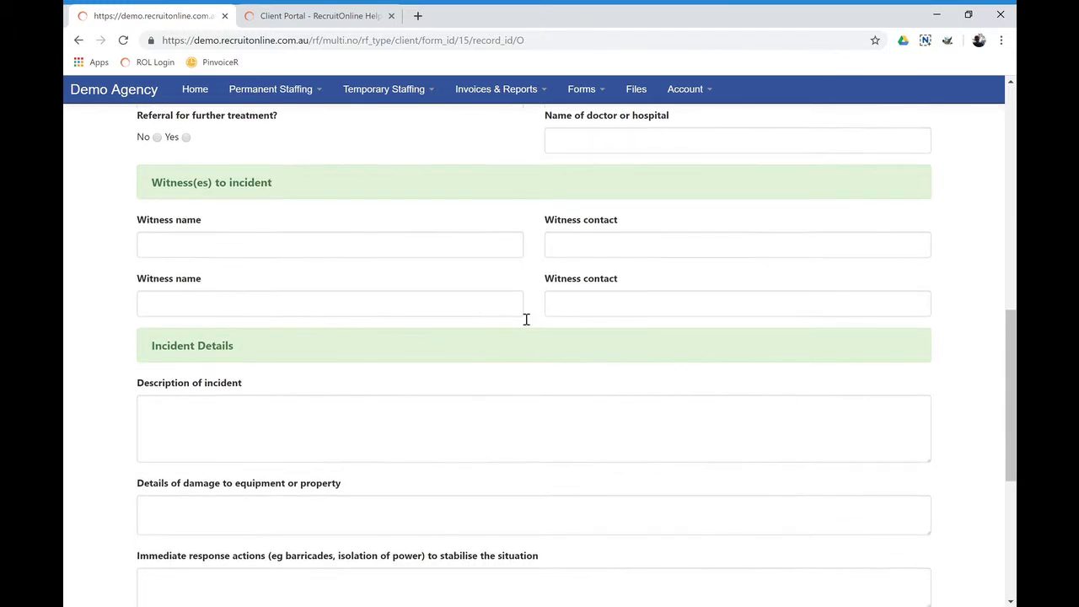
{"action": "scroll", "coordinate": [431, 365], "scroll_direction": "down", "scroll_amount": 1}
{"action": "scroll", "coordinate": [430, 365], "scroll_direction": "down", "scroll_amount": 1}
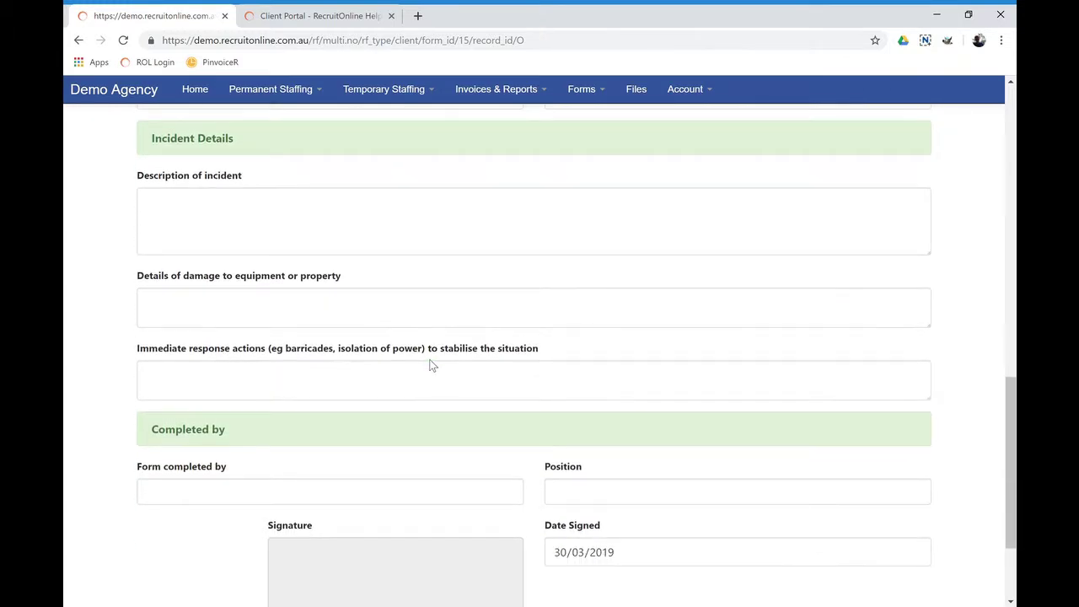
{"action": "scroll", "coordinate": [430, 365], "scroll_direction": "down", "scroll_amount": 2}
{"action": "left_click_drag", "start_coordinate": [300, 448], "coordinate": [479, 427]}
{"action": "scroll", "coordinate": [614, 406], "scroll_direction": "up", "scroll_amount": 1}
{"action": "scroll", "coordinate": [614, 406], "scroll_direction": "up", "scroll_amount": 2}
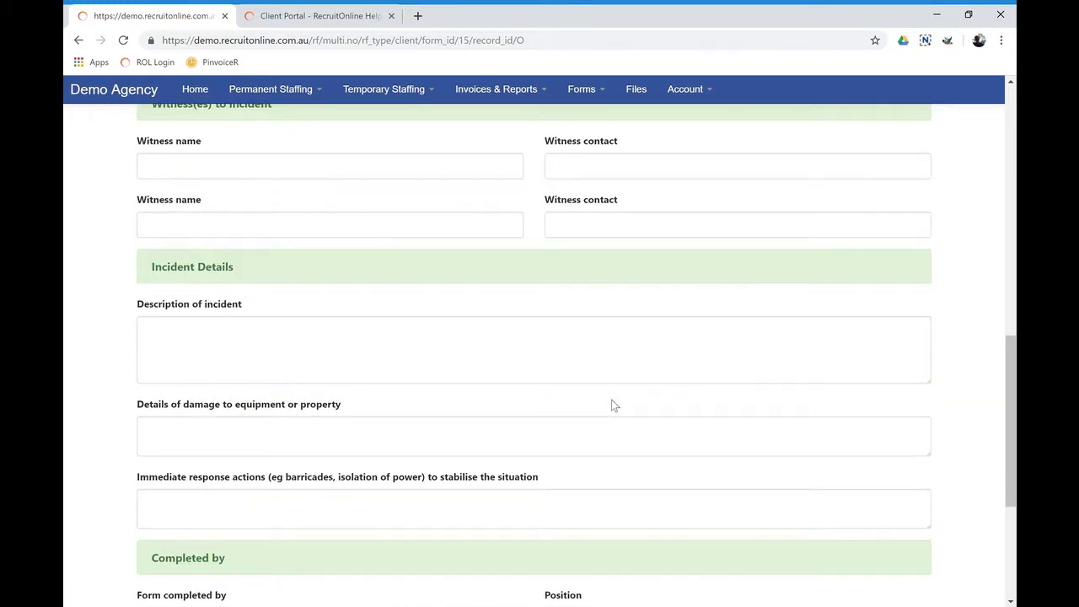
{"action": "scroll", "coordinate": [615, 405], "scroll_direction": "up", "scroll_amount": 8}
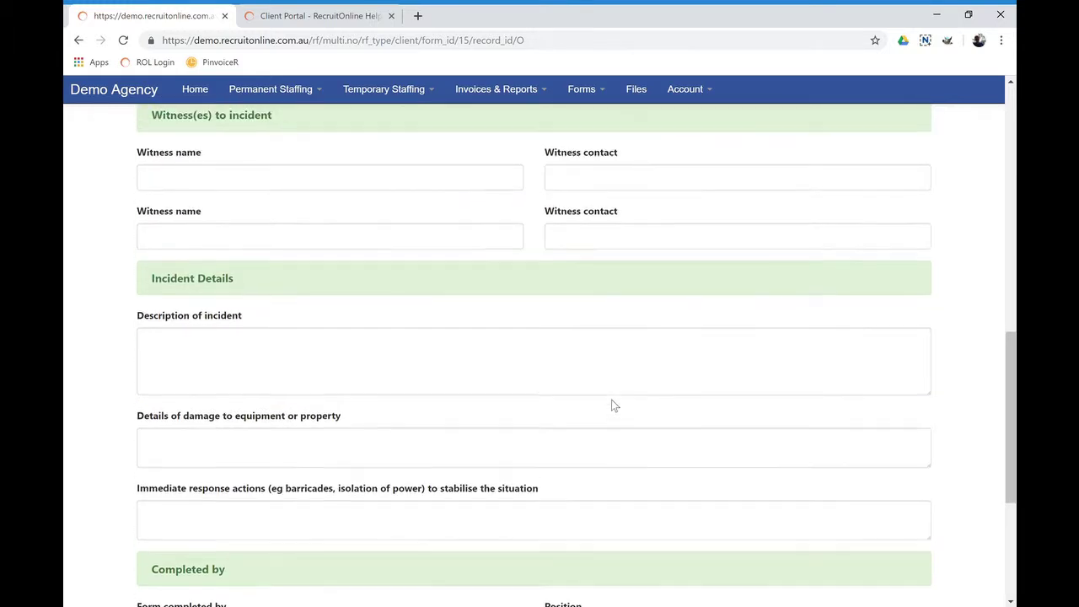
{"action": "scroll", "coordinate": [622, 407], "scroll_direction": "up", "scroll_amount": 1}
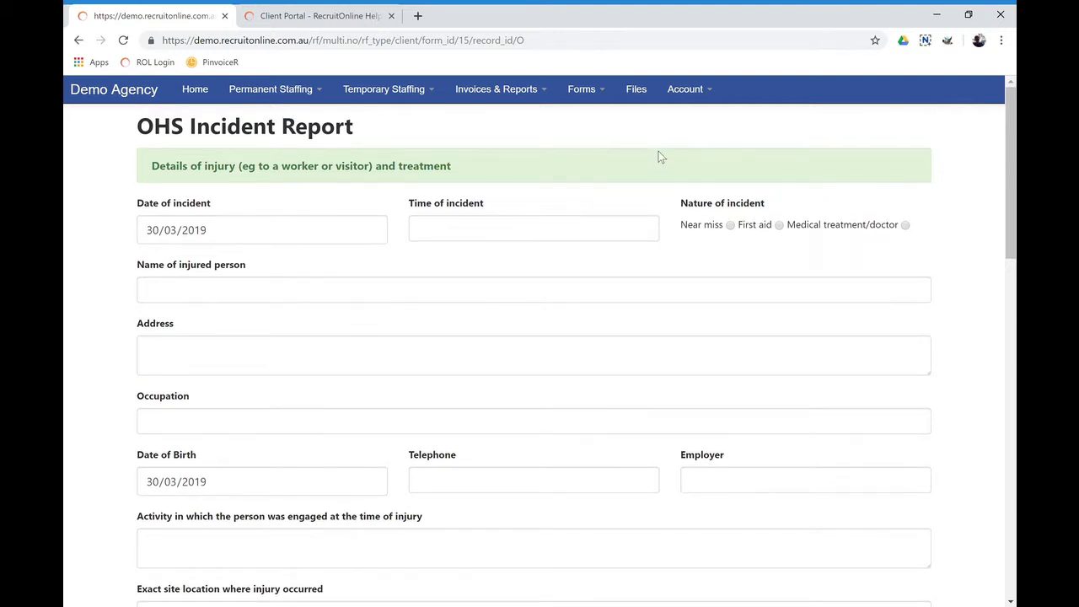
View Mega Industries' file list (Quote_335.pdf, Timesheet), then bring up the Client Portal Help page
{"action": "left_click", "coordinate": [638, 94]}
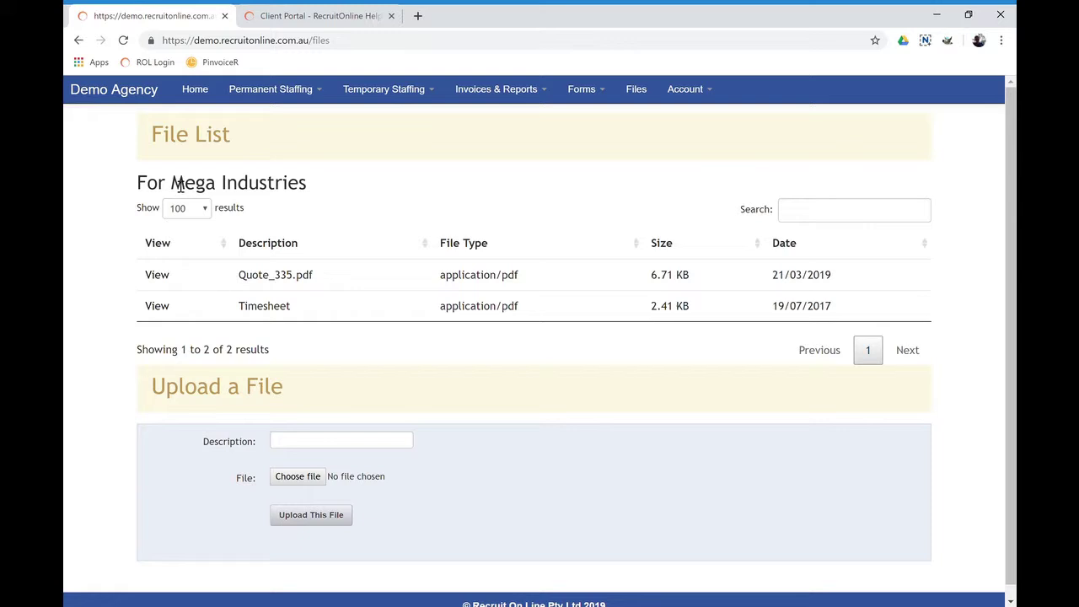
{"action": "left_click_drag", "start_coordinate": [179, 186], "coordinate": [314, 190]}
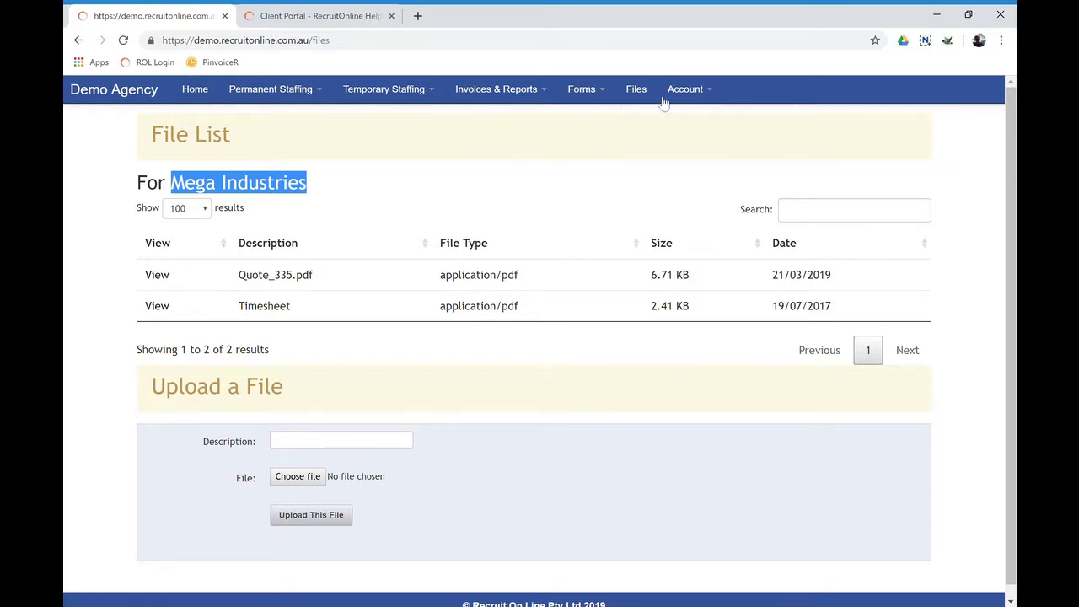
{"action": "left_click", "coordinate": [693, 95]}
{"action": "left_click", "coordinate": [693, 135]}
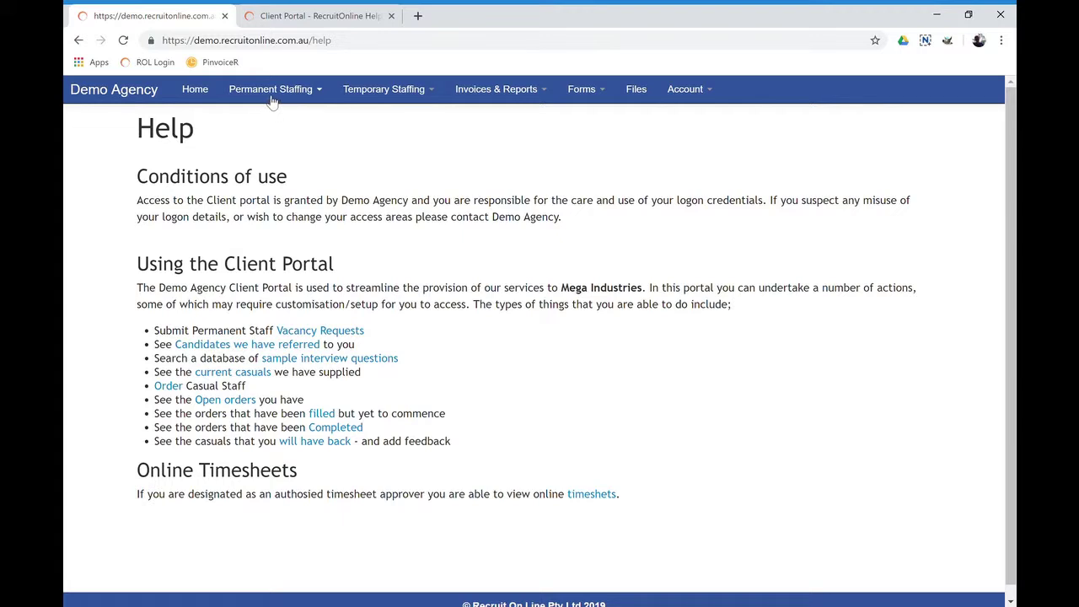
Highlight both Demo Agency mentions in the Conditions of use, then return to the home page
{"action": "left_click_drag", "start_coordinate": [338, 202], "coordinate": [415, 206]}
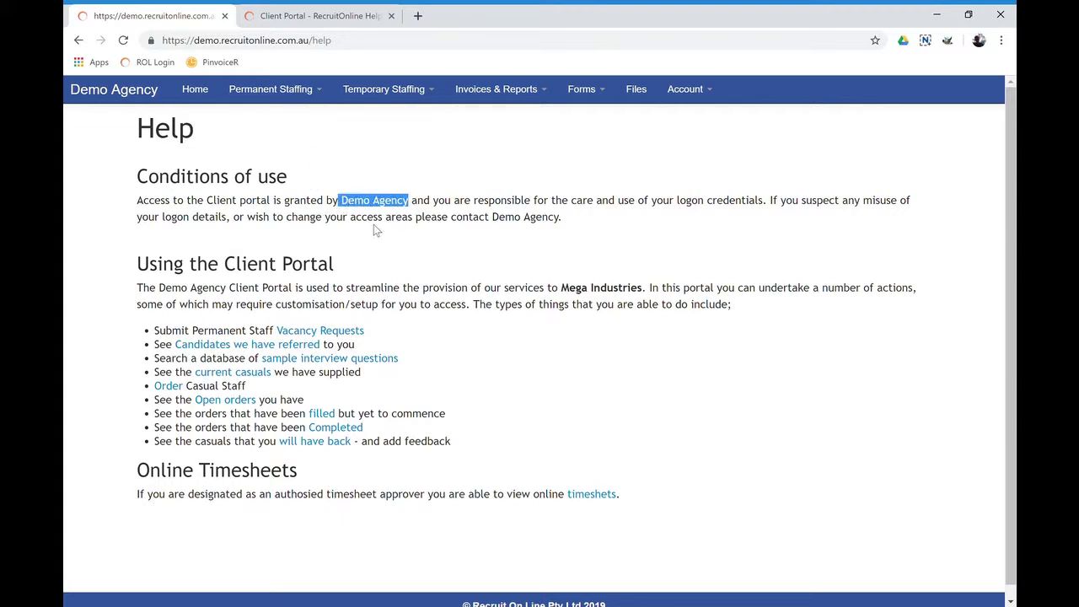
{"action": "left_click_drag", "start_coordinate": [494, 221], "coordinate": [559, 230]}
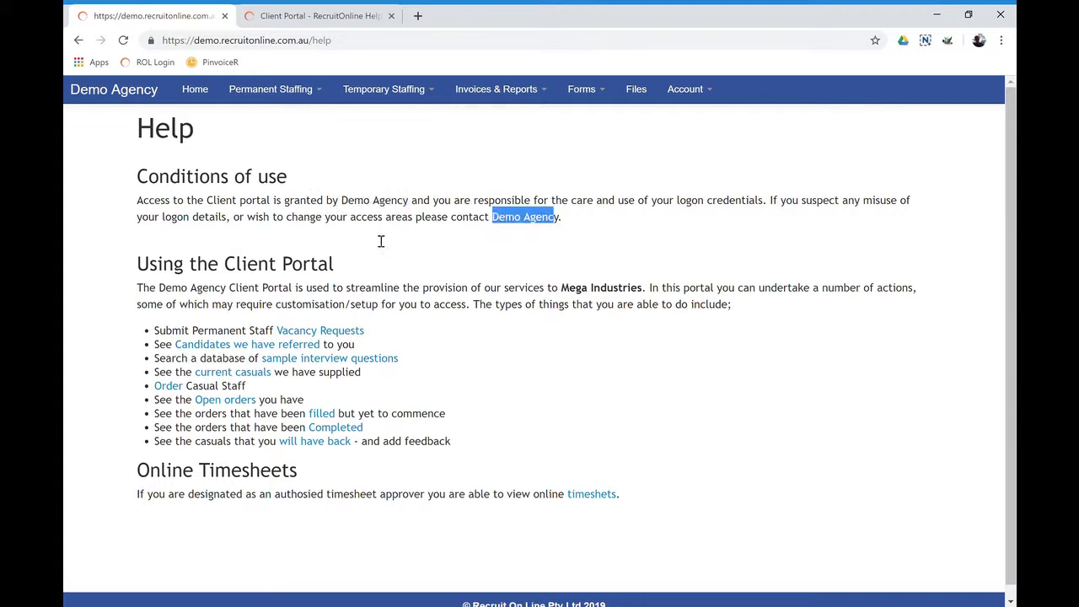
{"action": "left_click", "coordinate": [211, 94]}
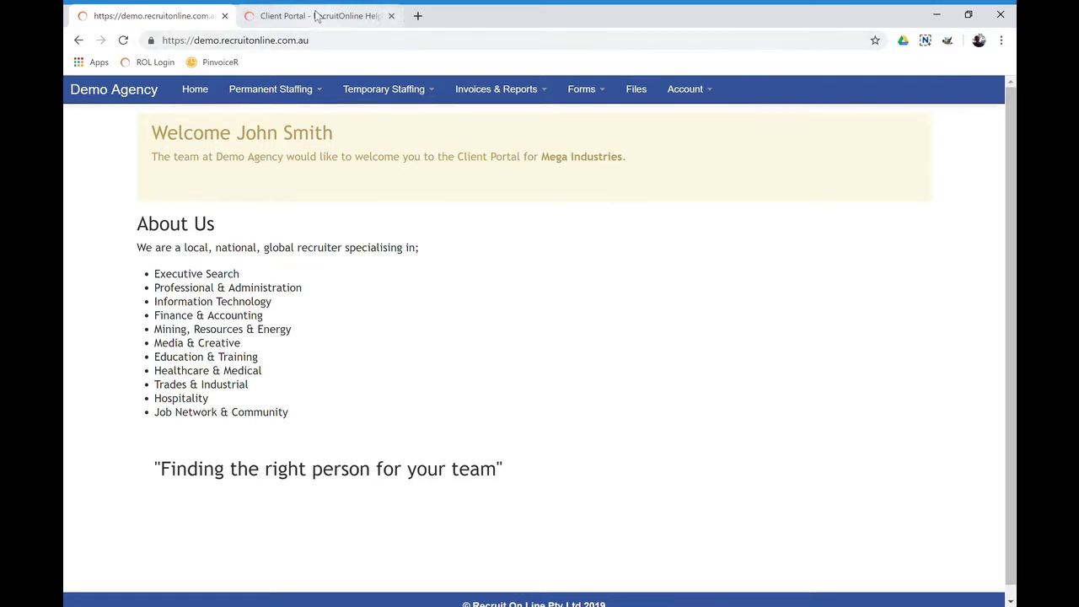
Switch to the Client Portal – RecruitOnline Help wiki tab and return to the article's top
{"action": "left_click", "coordinate": [317, 15]}
{"action": "scroll", "coordinate": [380, 194], "scroll_direction": "down", "scroll_amount": 3}
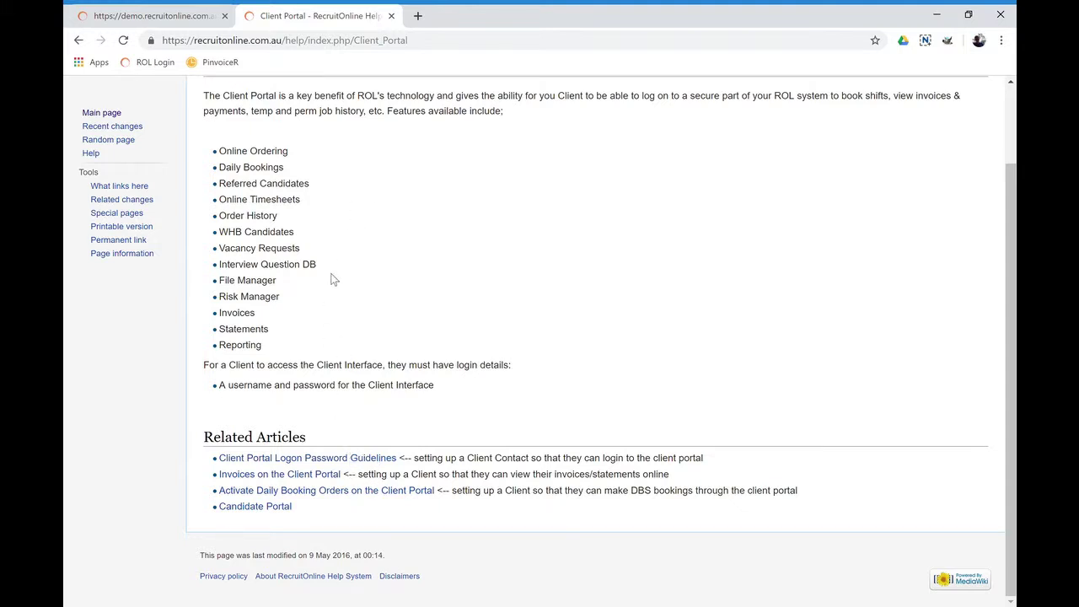
{"action": "scroll", "coordinate": [333, 278], "scroll_direction": "up", "scroll_amount": 2}
{"action": "scroll", "coordinate": [333, 278], "scroll_direction": "up", "scroll_amount": 1}
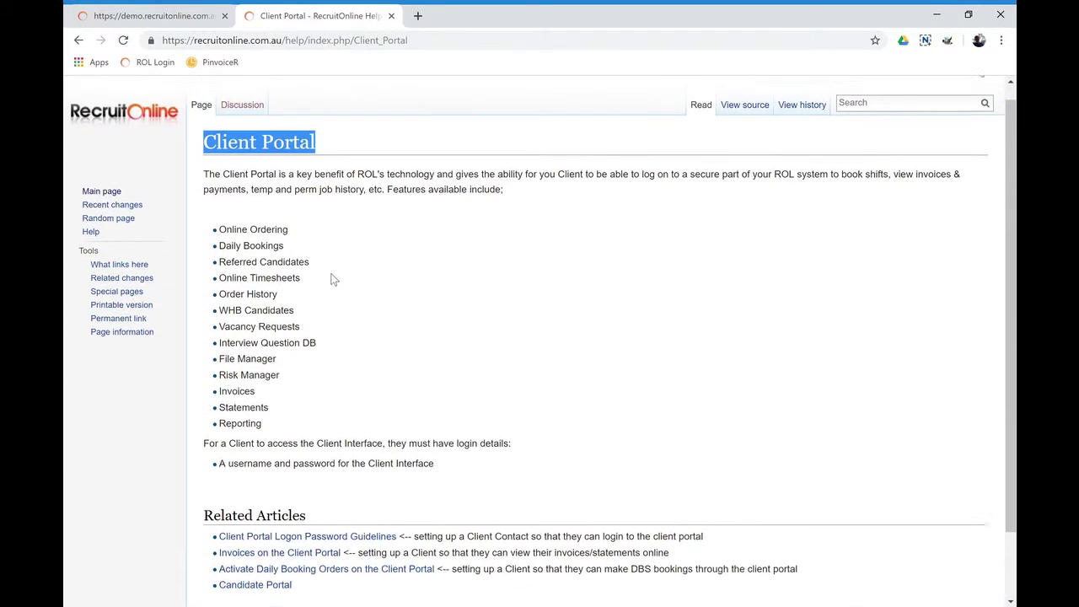